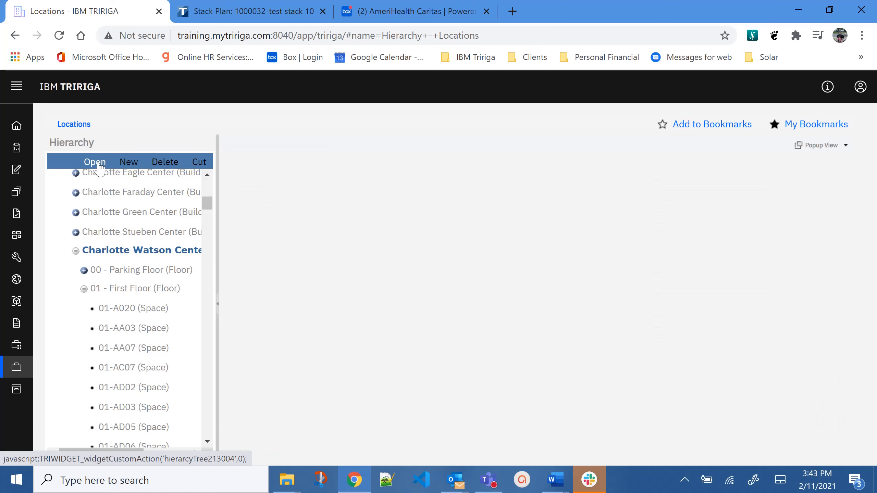
- Open the Charlotte Watson Center building record and review its general information, from the details through the primary address
click(100, 163)
click(505, 11)
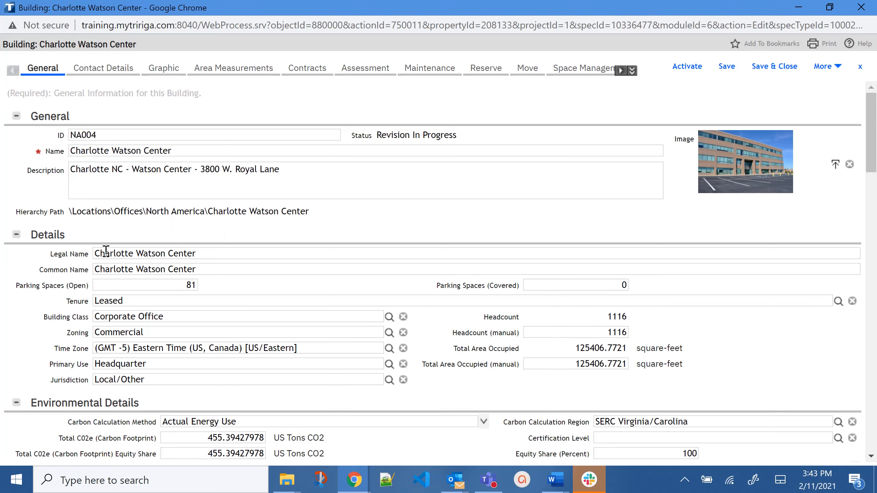
scroll(106, 250, down, 2)
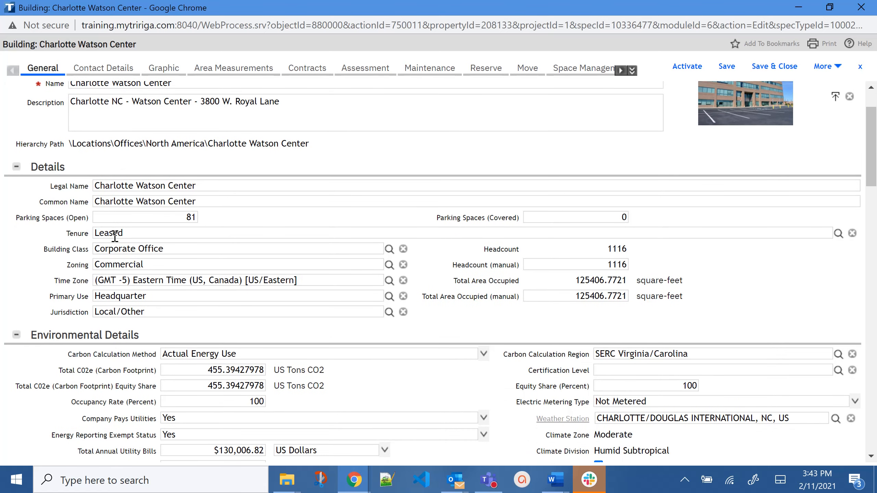
scroll(272, 287, down, 10)
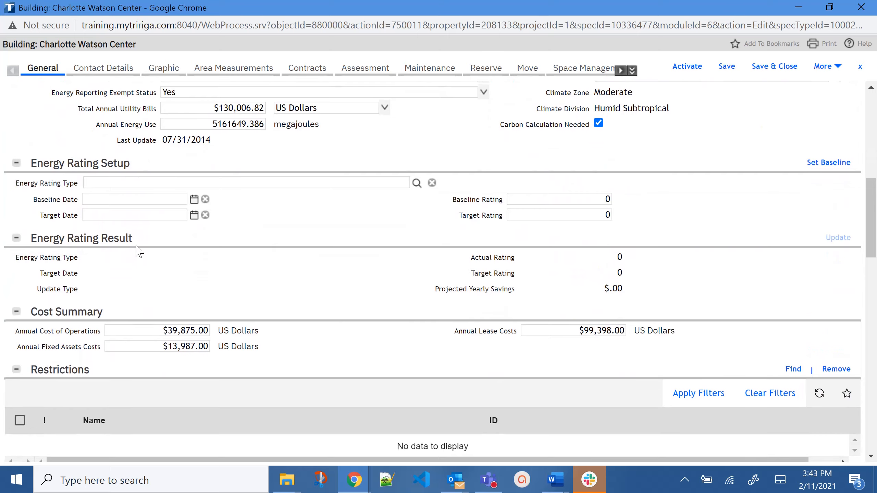
scroll(256, 297, down, 3)
scroll(256, 303, down, 10)
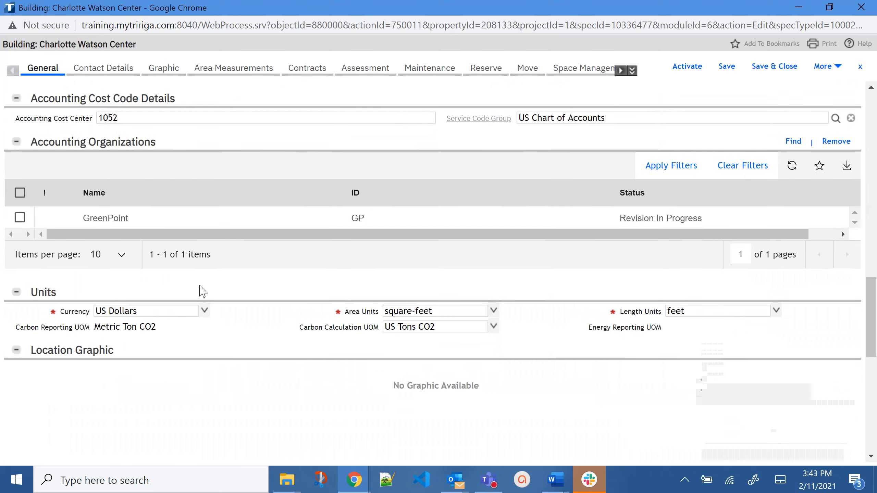
scroll(259, 315, down, 12)
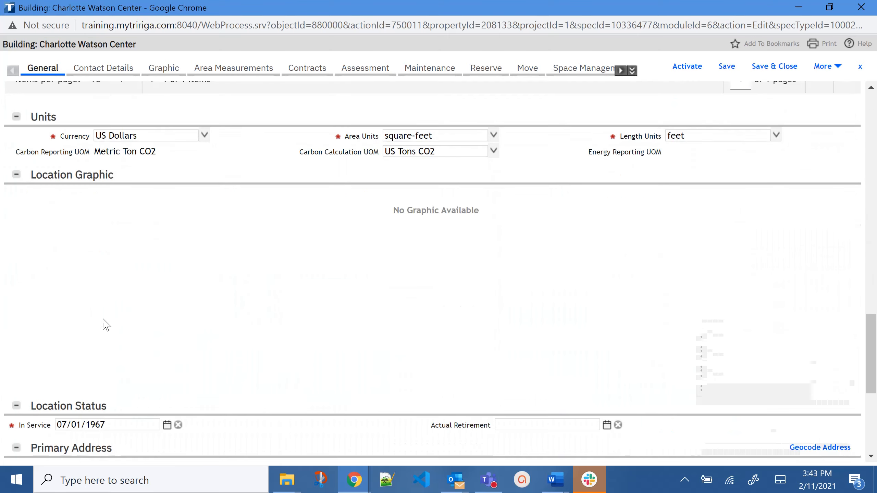
scroll(177, 239, down, 1)
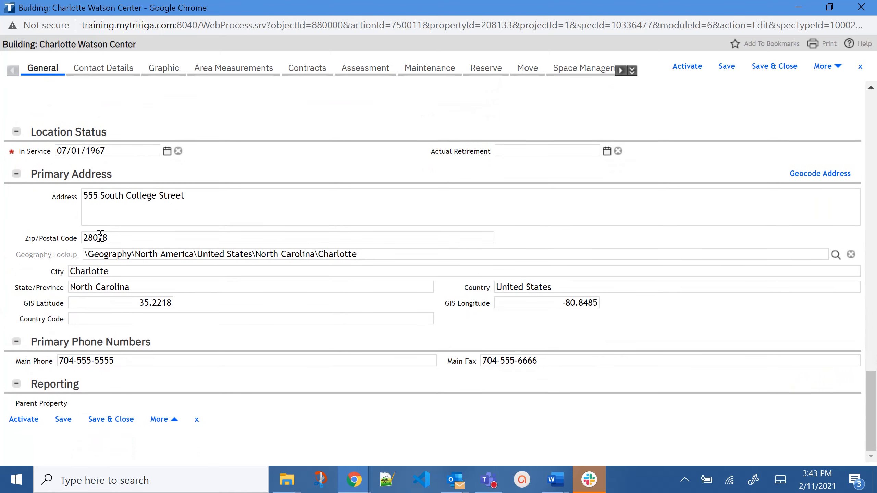
scroll(147, 273, up, 20)
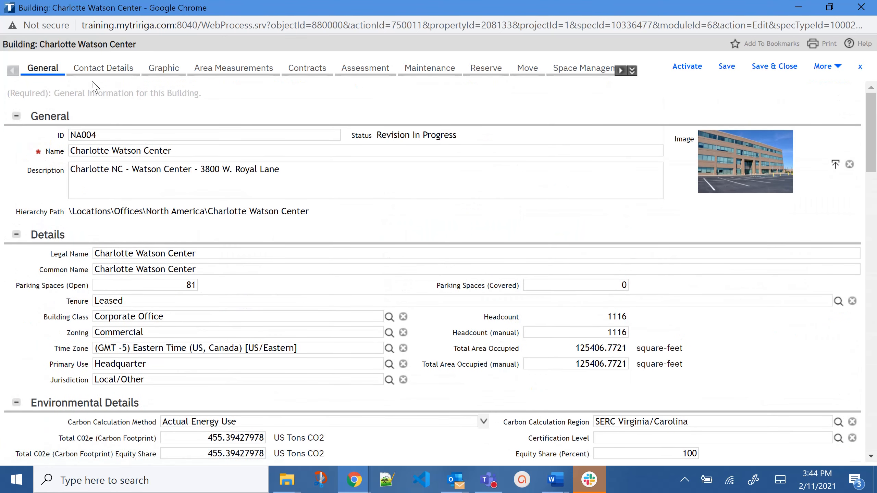
- Review the building's contact details and area measurements, and look through the record's remaining sections
click(110, 71)
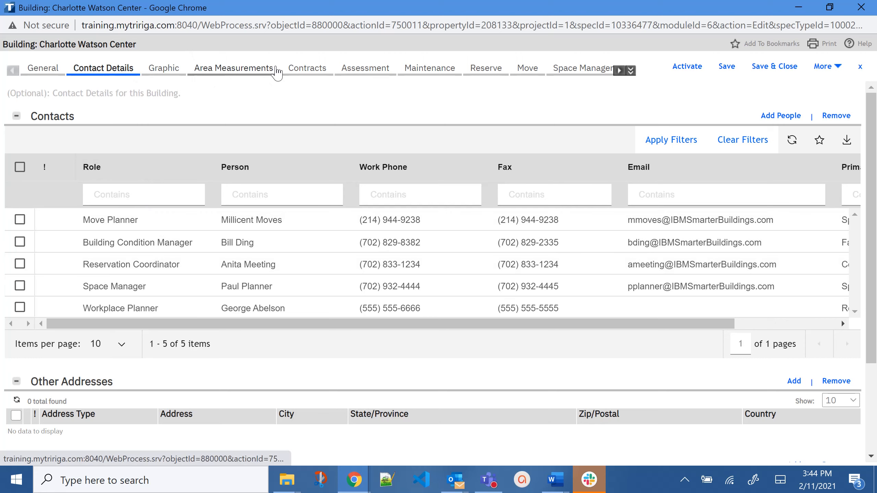
click(257, 71)
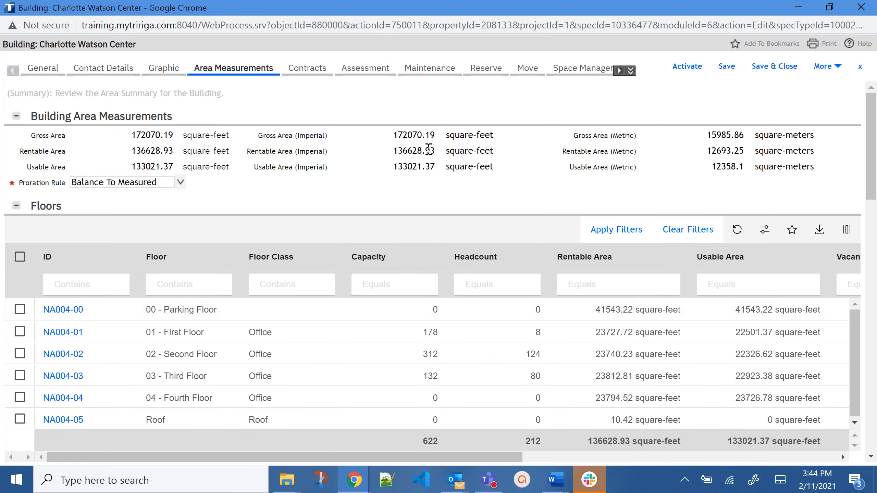
drag(397, 151, 428, 151)
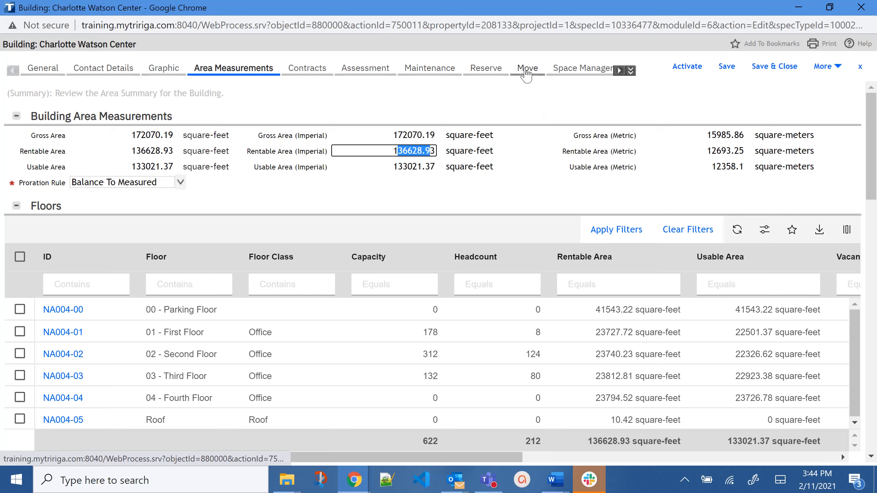
click(620, 70)
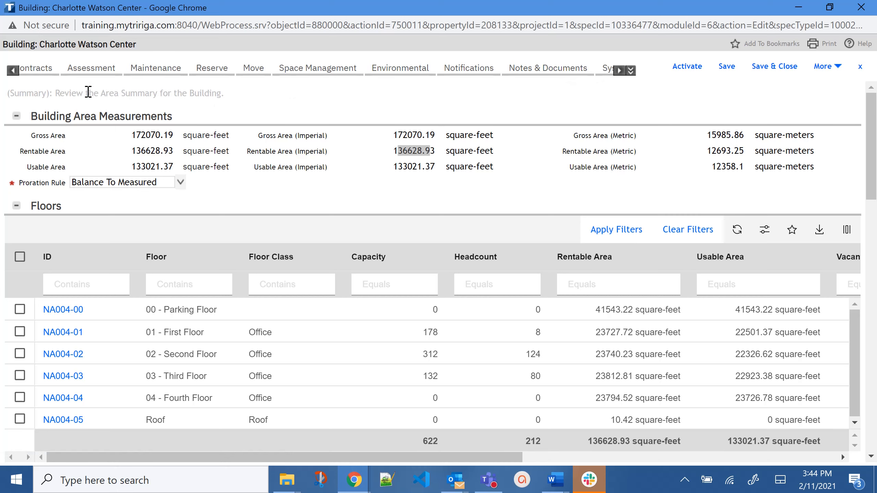
click(13, 72)
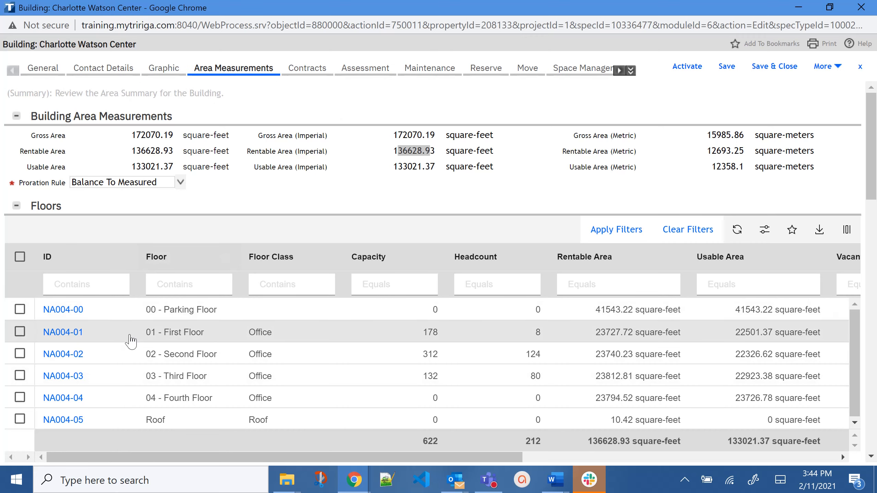
- Open the 01 - First Floor record from the building's floor list and examine its general details with the location graphic fitted to view
click(69, 332)
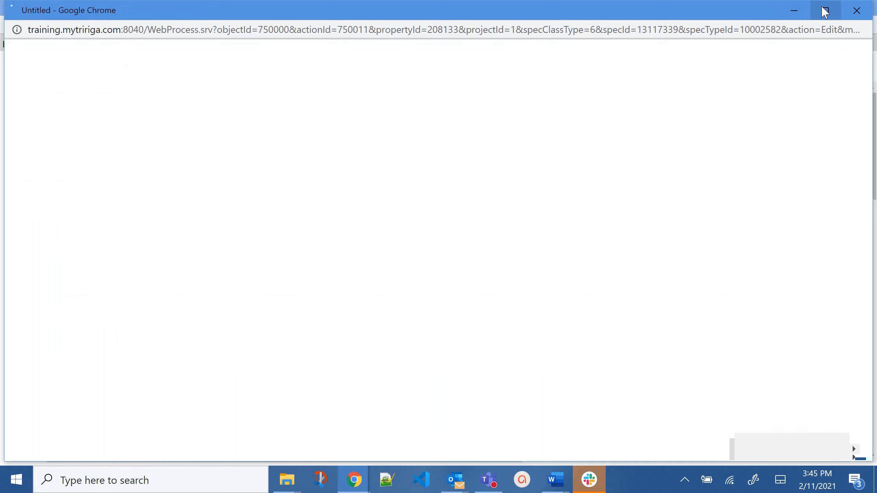
click(825, 10)
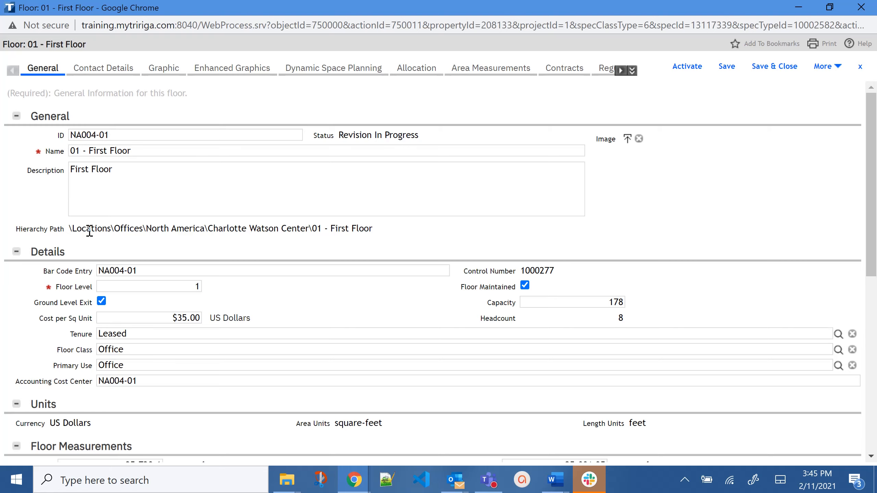
scroll(105, 232, down, 5)
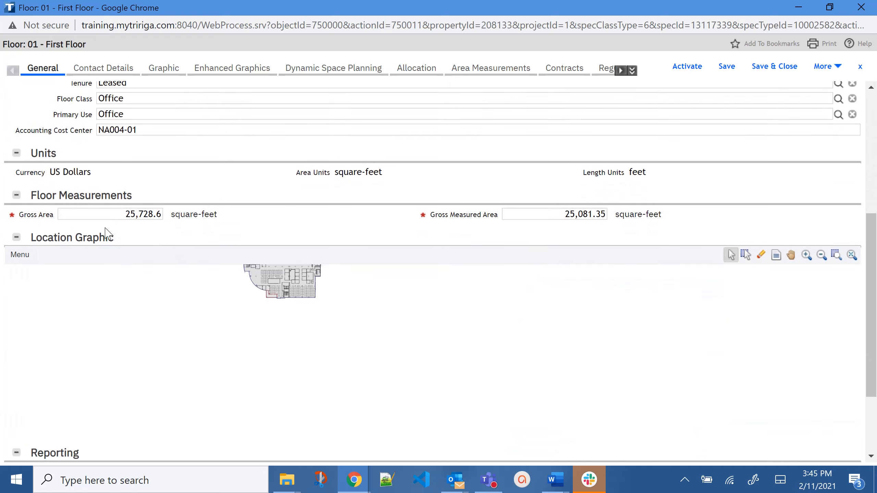
click(852, 242)
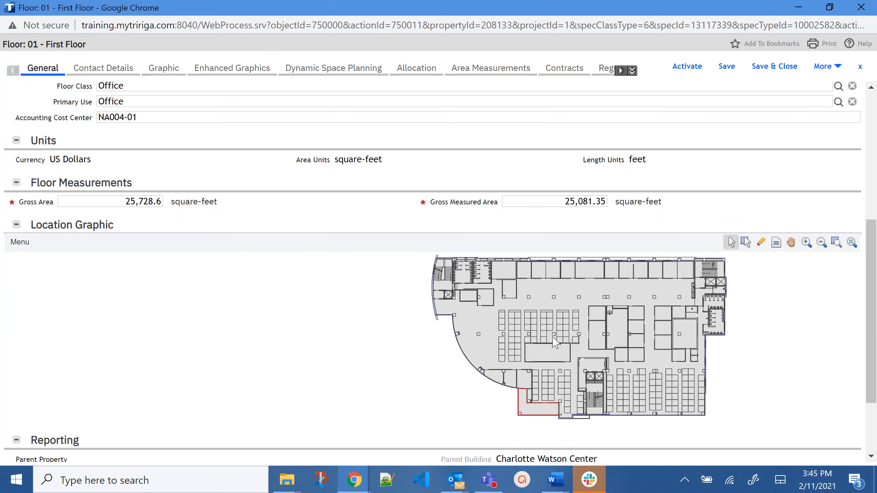
scroll(852, 243, down, 2)
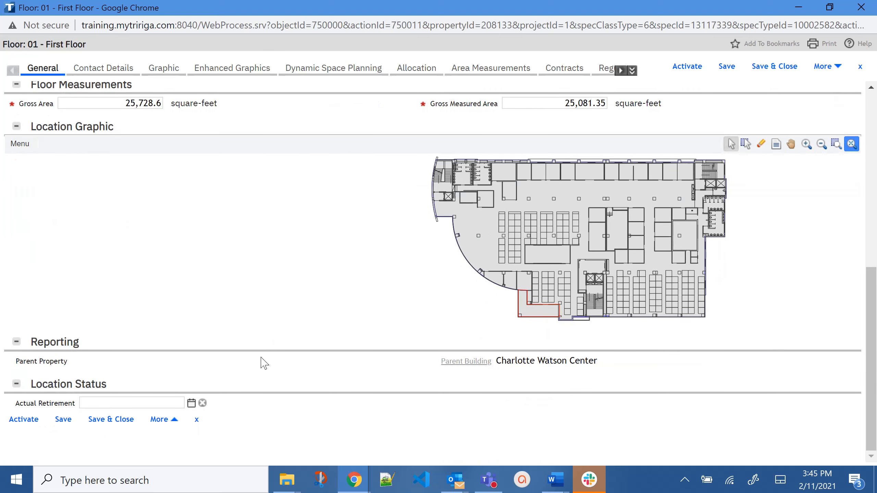
- Show the first floor's full graphic and colour its spaces by the Occupancy Status report
click(162, 68)
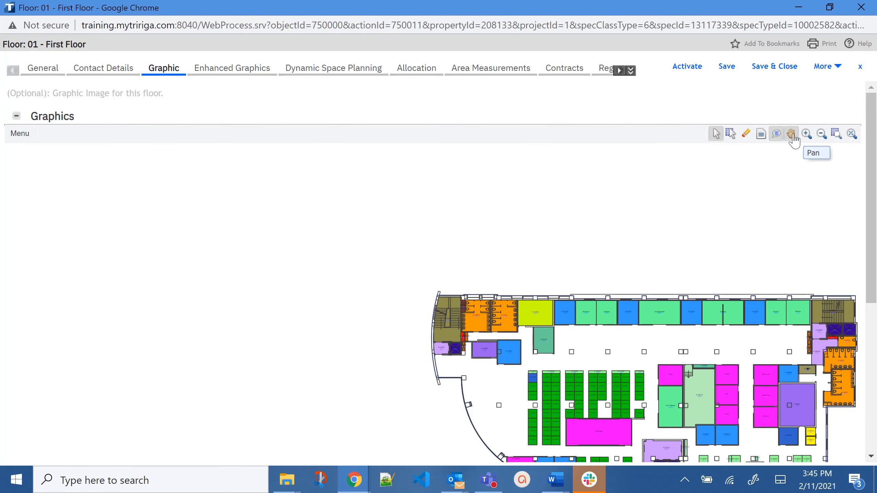
drag(806, 356, 563, 232)
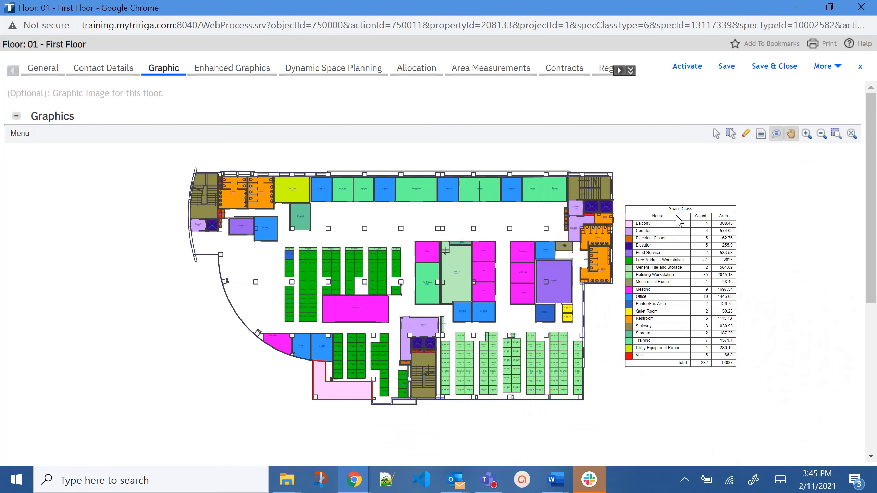
click(27, 135)
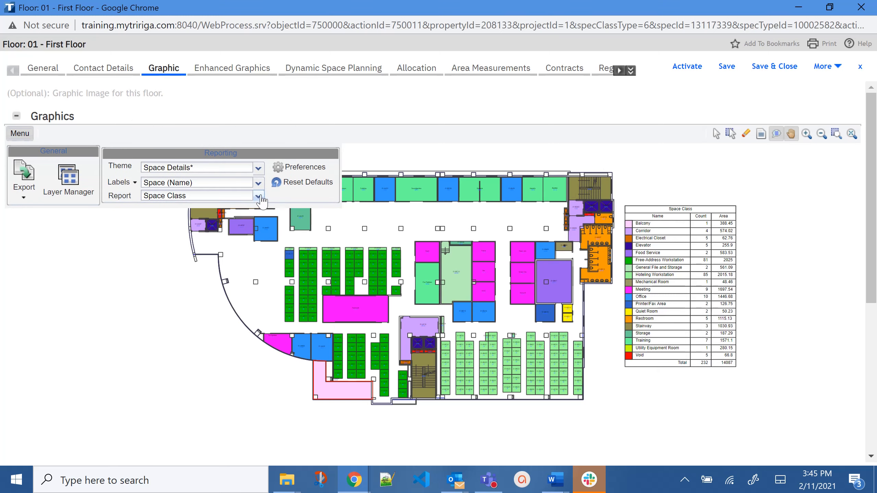
click(258, 197)
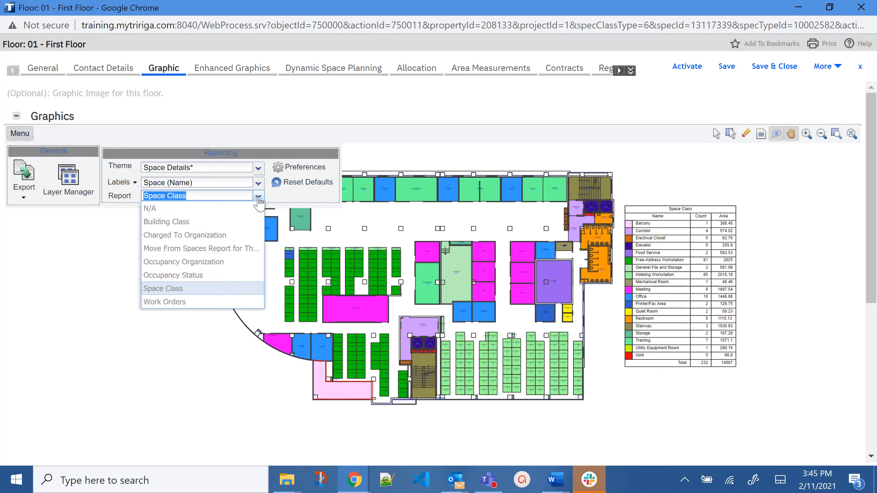
click(197, 275)
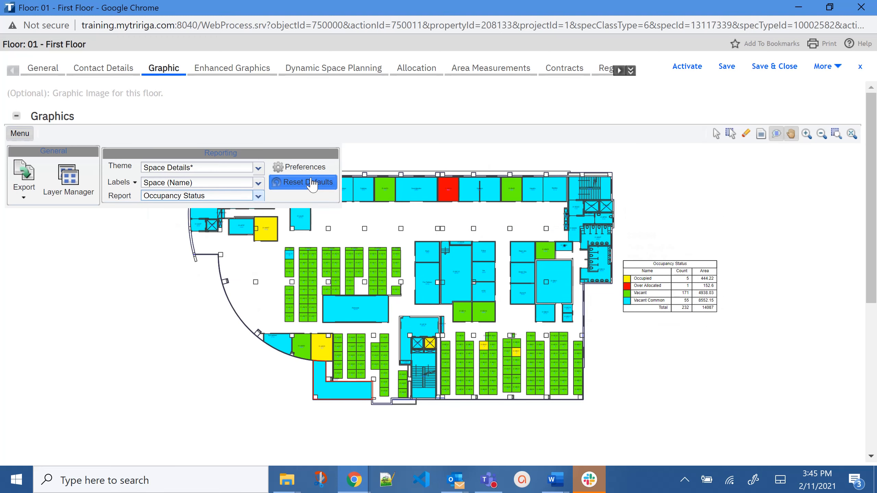
- In the floor's enhanced graphics, limit the Space Class highlighting to Free-Address Workstation
click(234, 67)
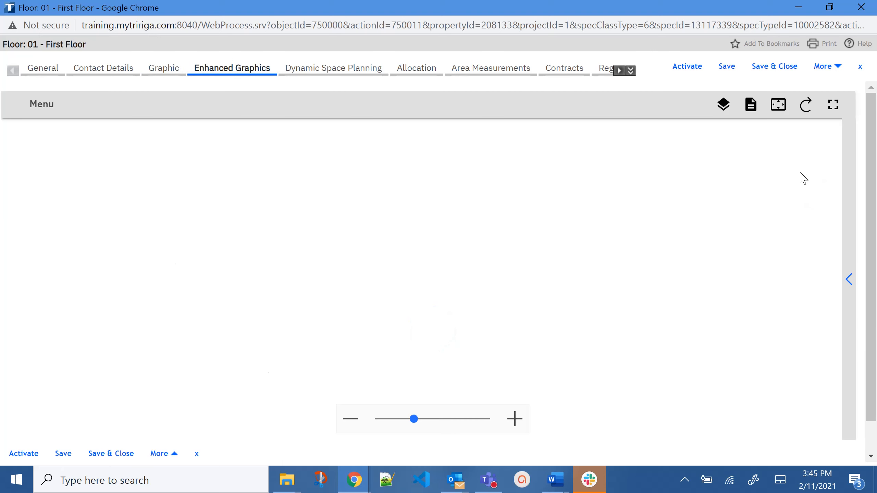
click(849, 279)
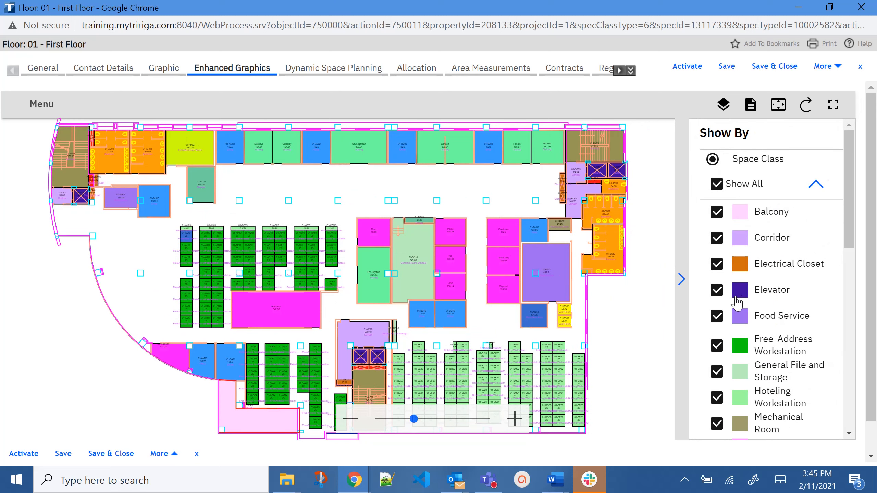
click(716, 185)
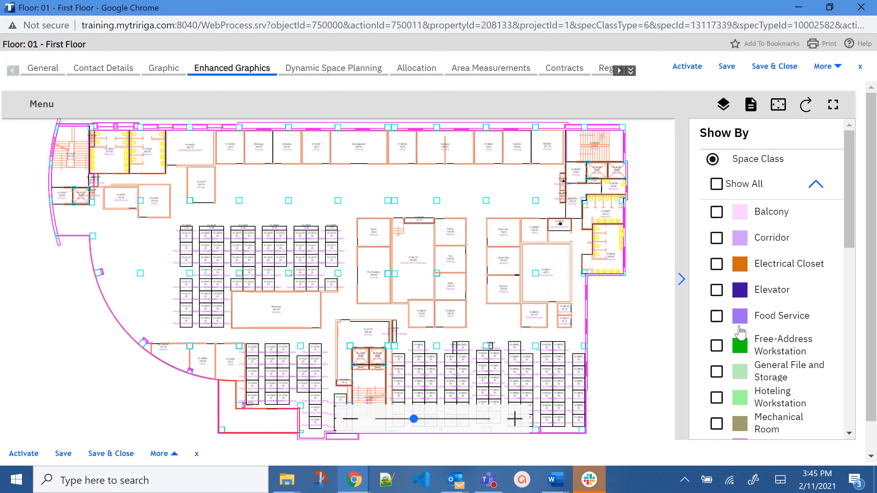
click(717, 345)
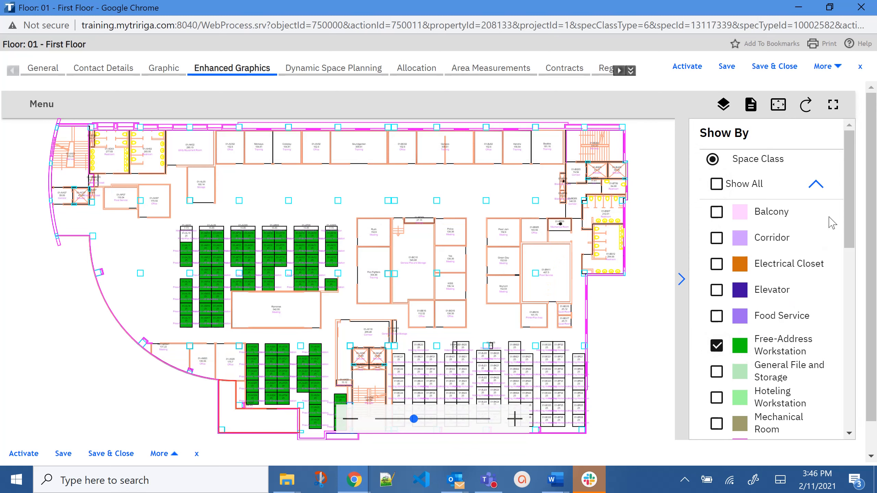
- Filter the highlighted spaces by occupancy status to show only Vacant ones
drag(849, 200, 839, 372)
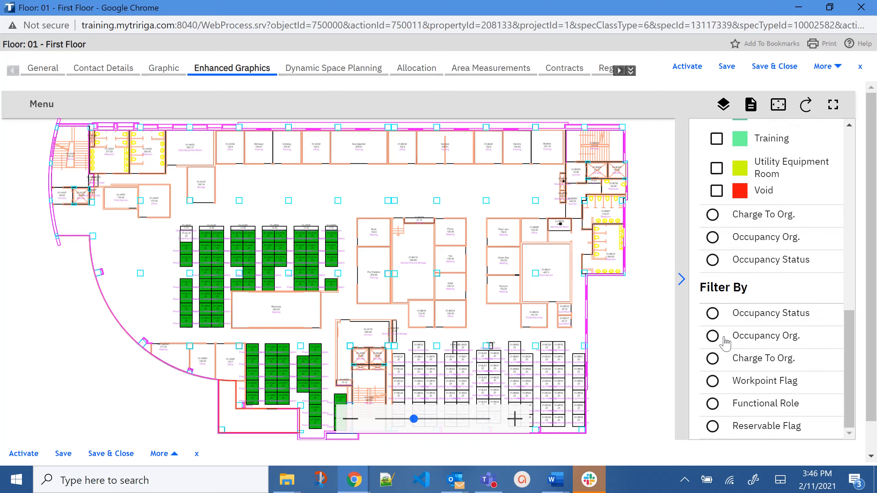
click(711, 314)
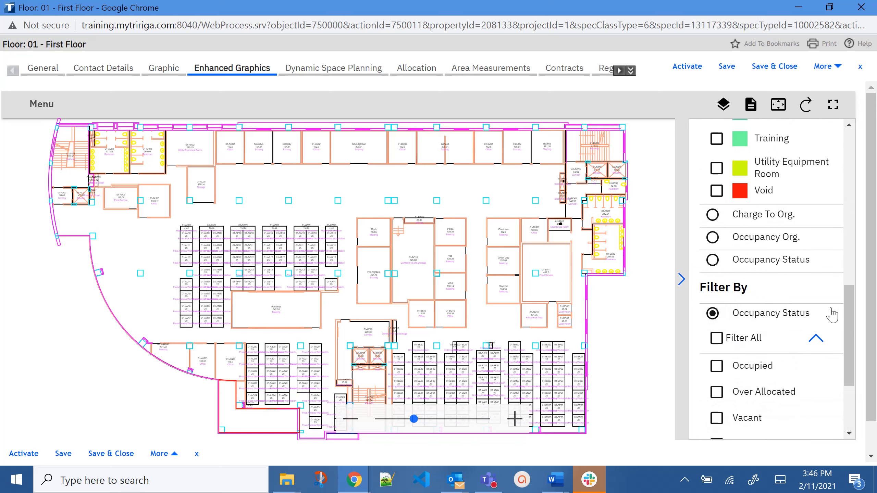
scroll(837, 332, down, 4)
click(716, 286)
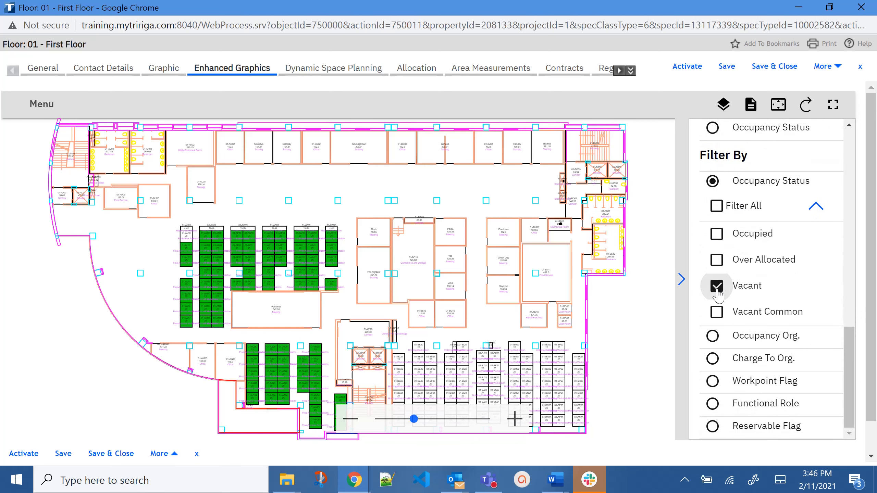
- Add the Office space class to the highlighted spaces and review the display and filter choices
drag(848, 344, 814, 167)
click(717, 406)
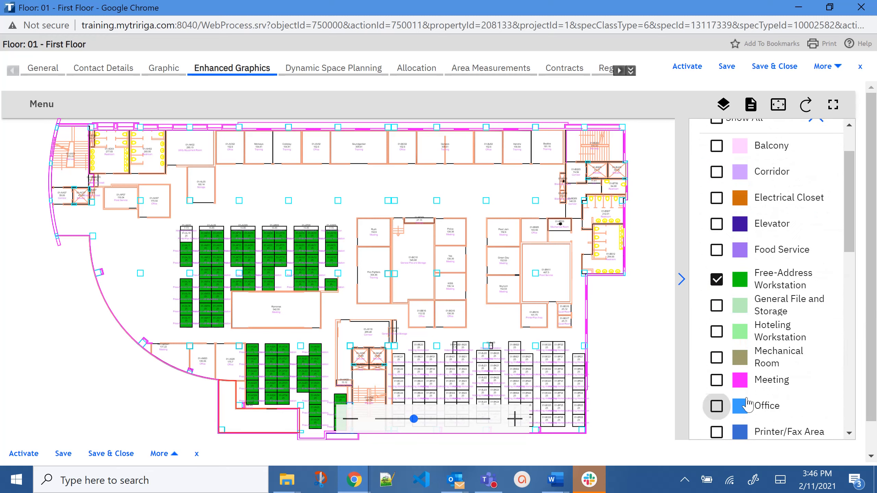
scroll(783, 324, down, 9)
scroll(783, 325, down, 6)
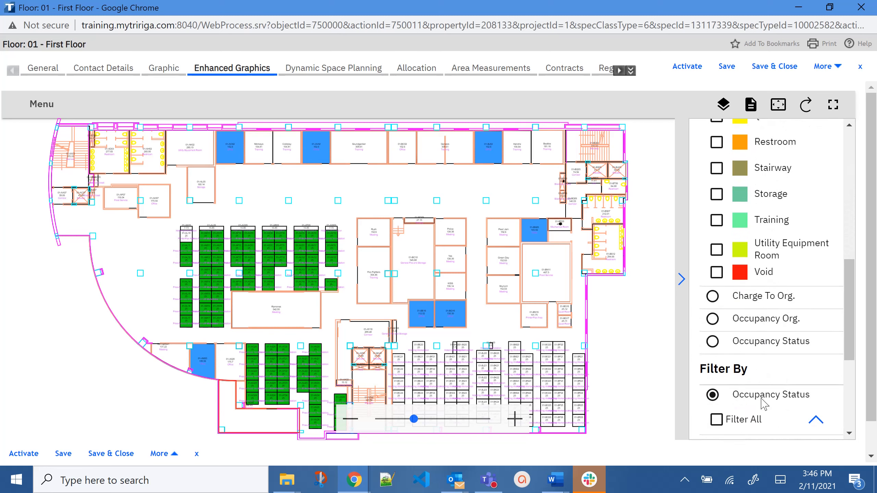
scroll(723, 317, down, 1)
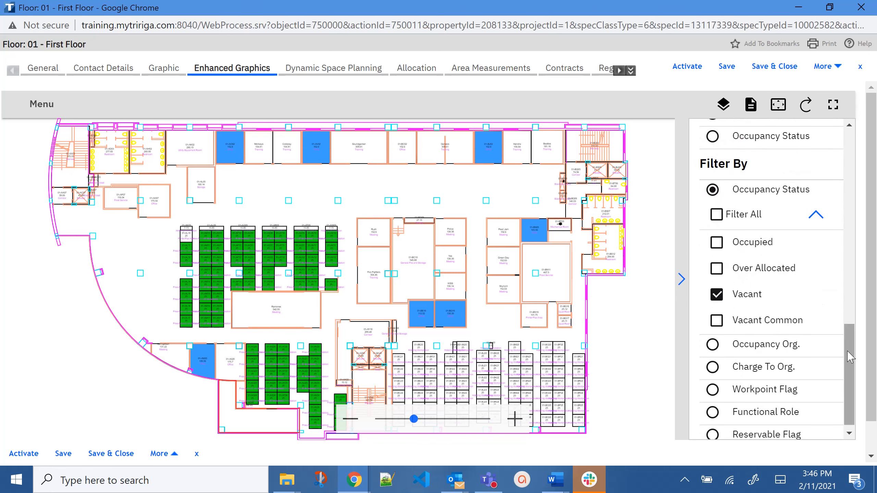
drag(849, 356, 849, 256)
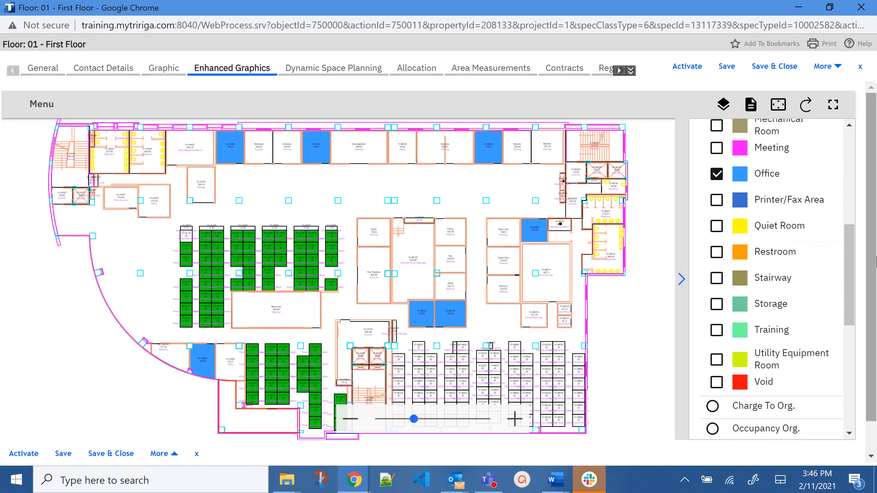
- Open the floor's Dynamic Space Planning view and review its Location Pins and Space Class legend options
click(329, 73)
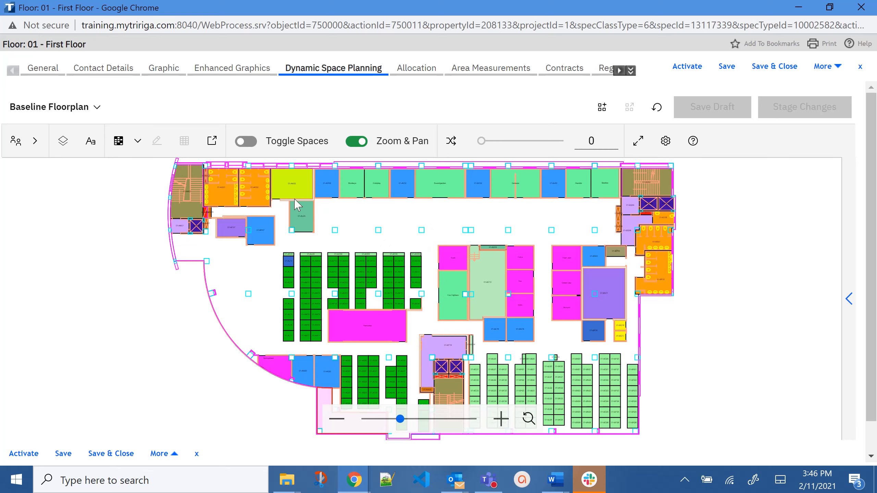
click(851, 278)
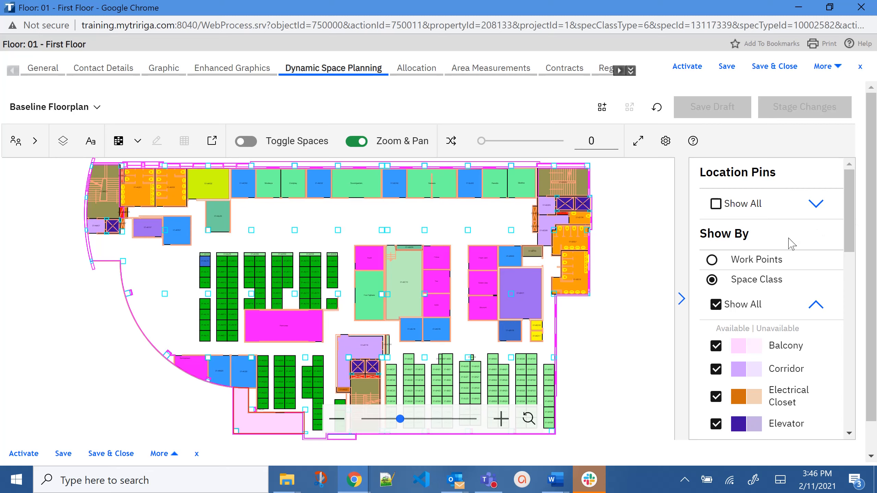
scroll(843, 210, down, 2)
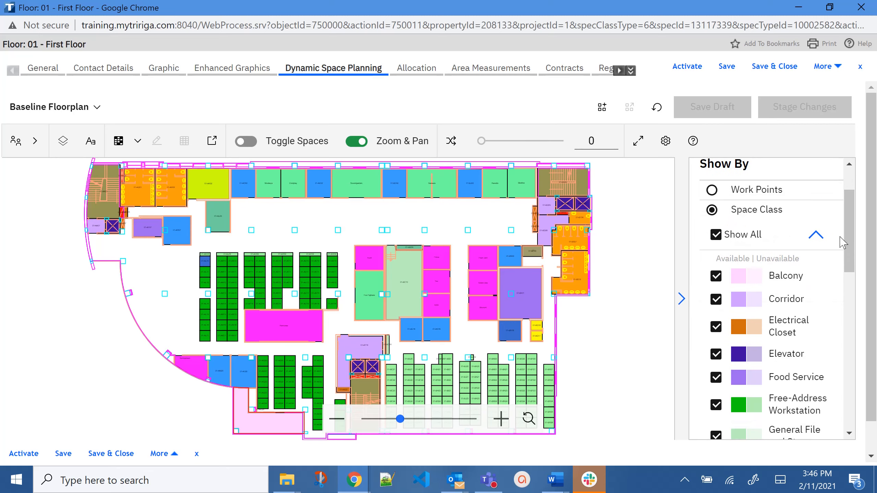
scroll(841, 242, down, 2)
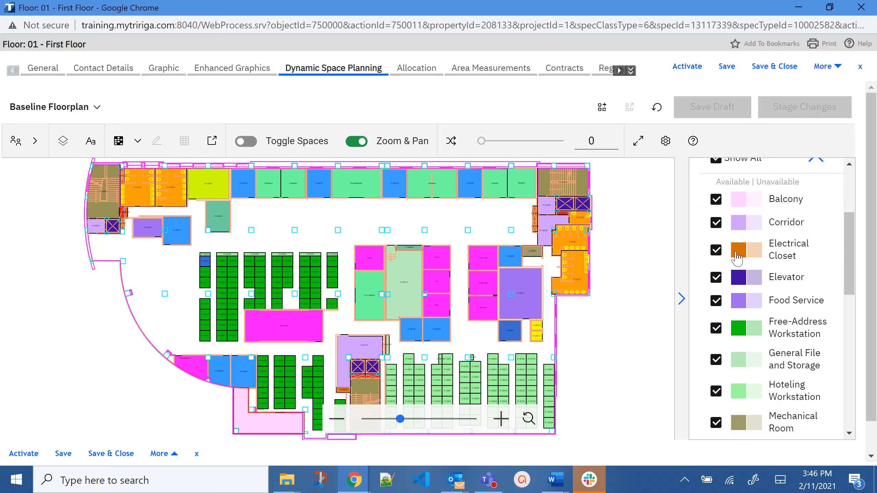
scroll(791, 275, up, 1)
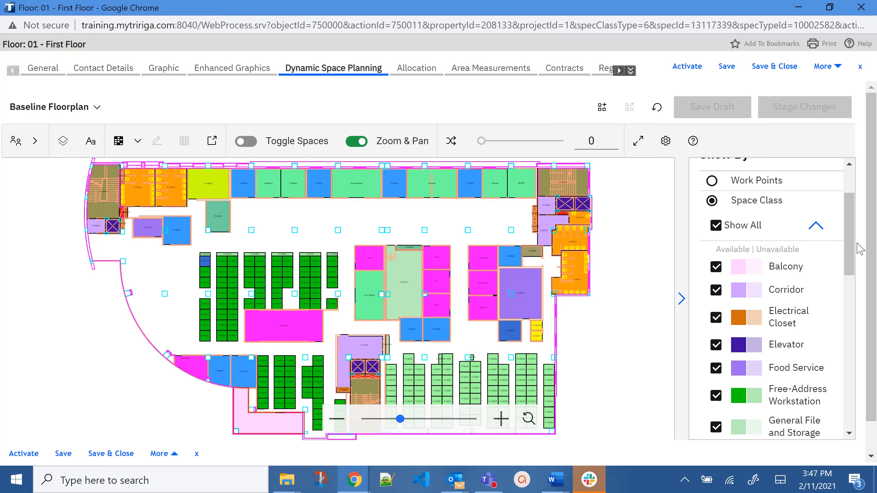
- Show the baseline floorplan's spaces by Occupancy Org. and bring the organization legend into view
drag(858, 244, 847, 394)
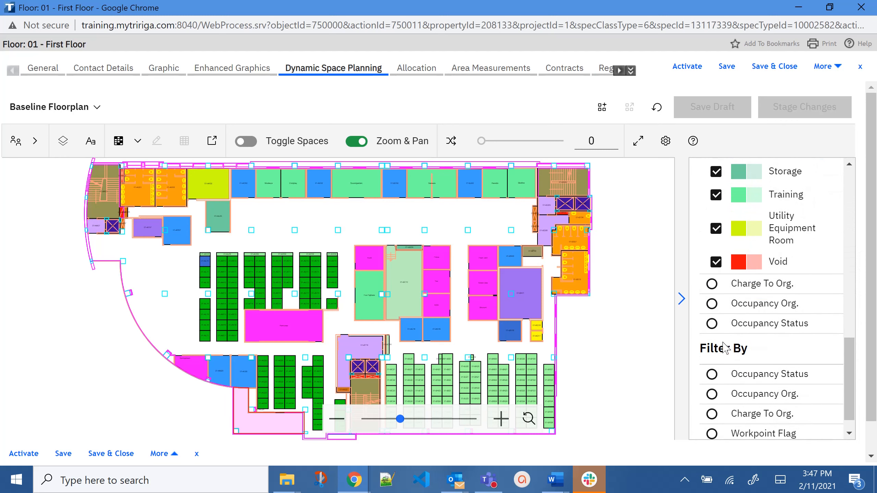
click(712, 304)
drag(849, 311, 844, 286)
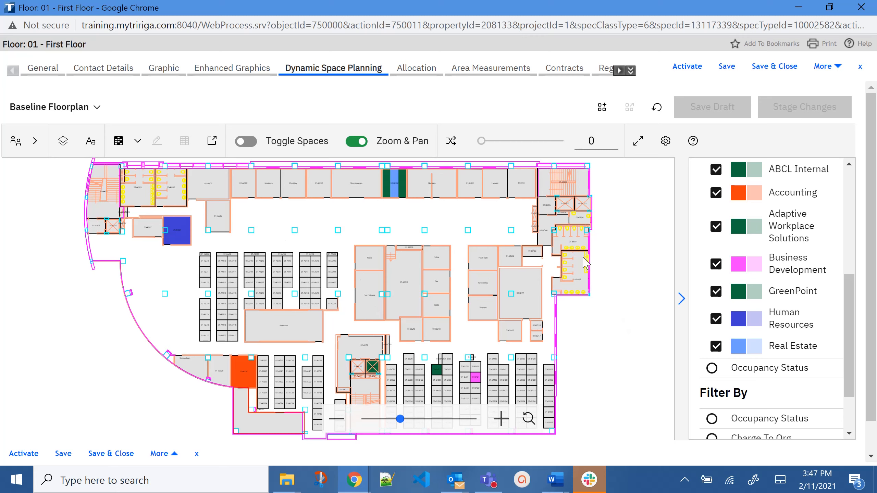
- Turn on Show People and Move People, and move the person in the green and blue office to a room further east
click(14, 141)
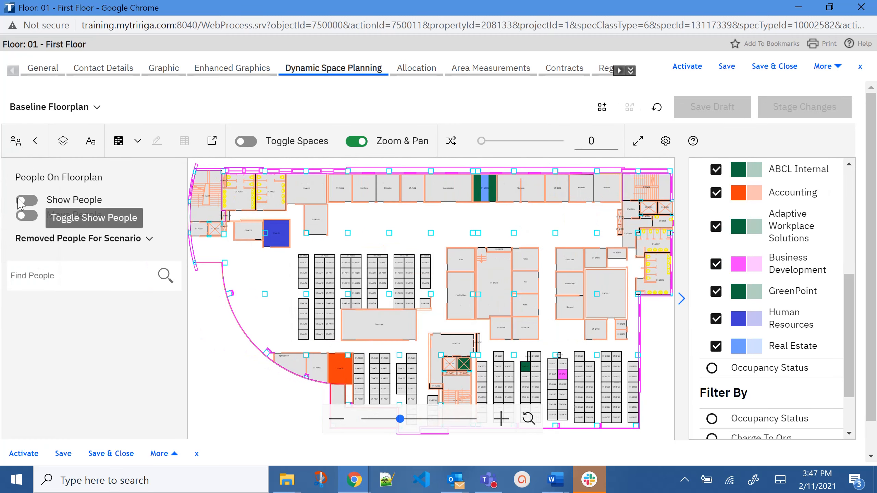
click(26, 200)
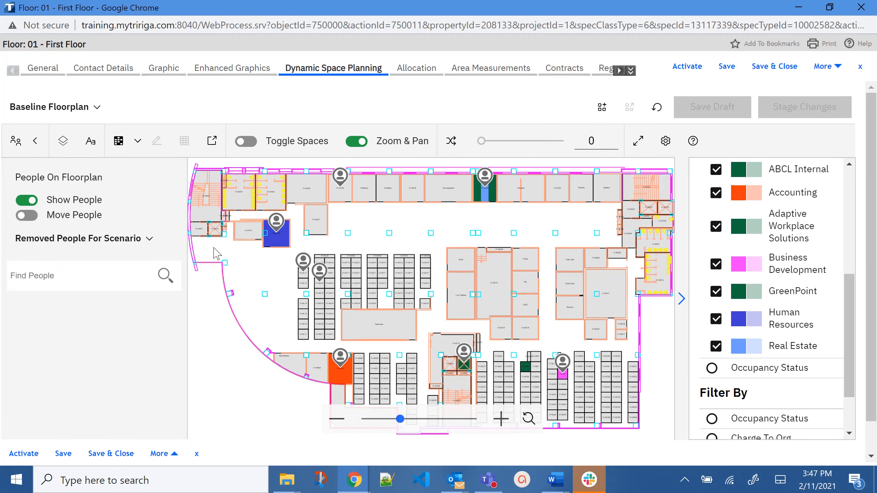
click(21, 215)
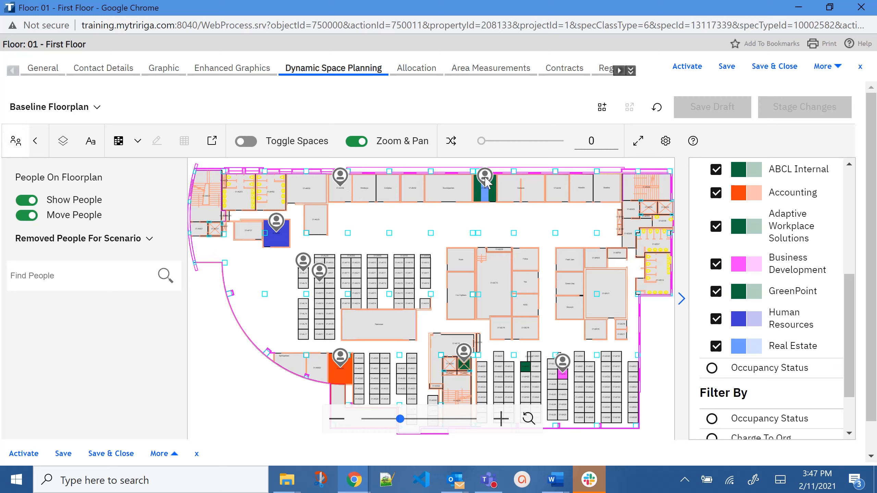
drag(485, 181, 558, 185)
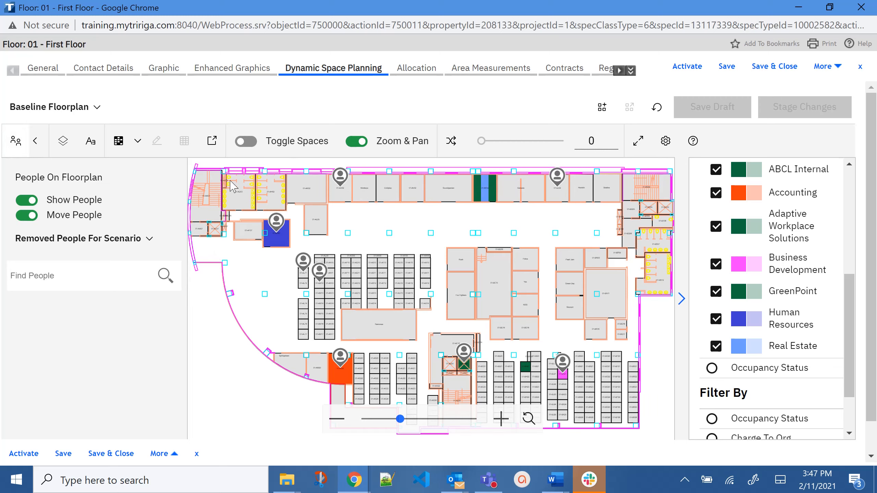
- Select two adjacent rooms along the floor's north wall and review the edit actions available for them
click(118, 141)
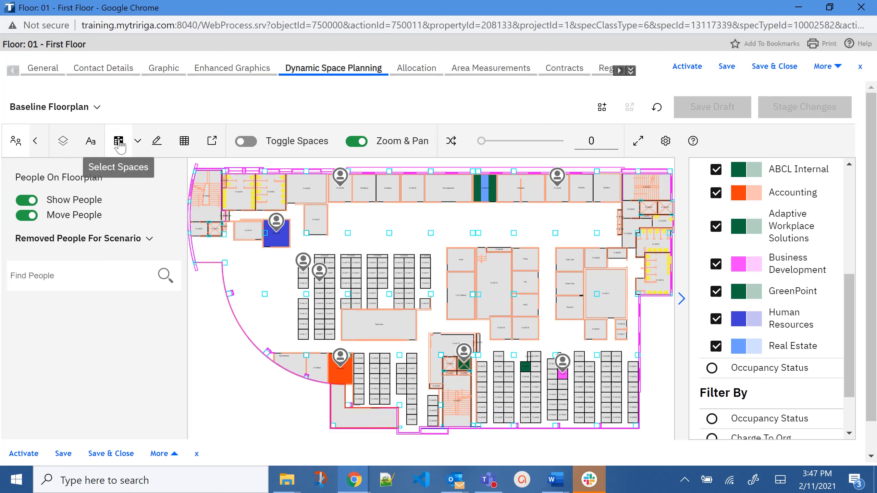
click(307, 191)
click(337, 194)
click(156, 141)
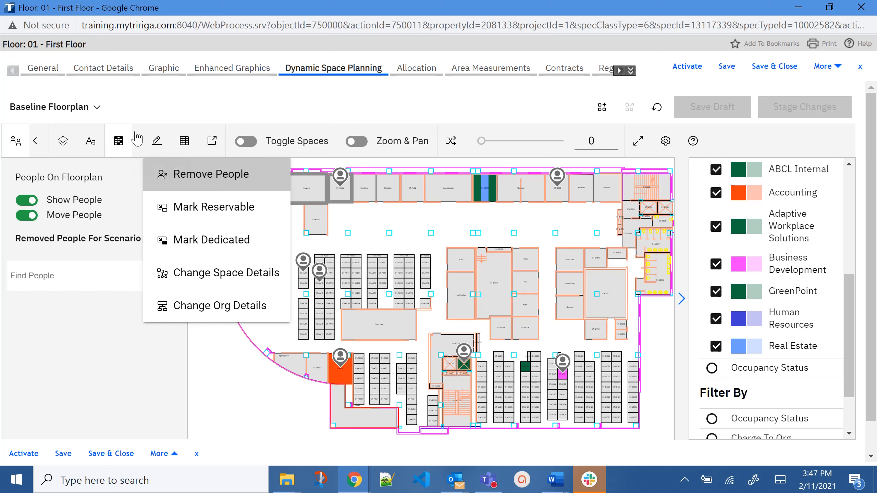
click(120, 141)
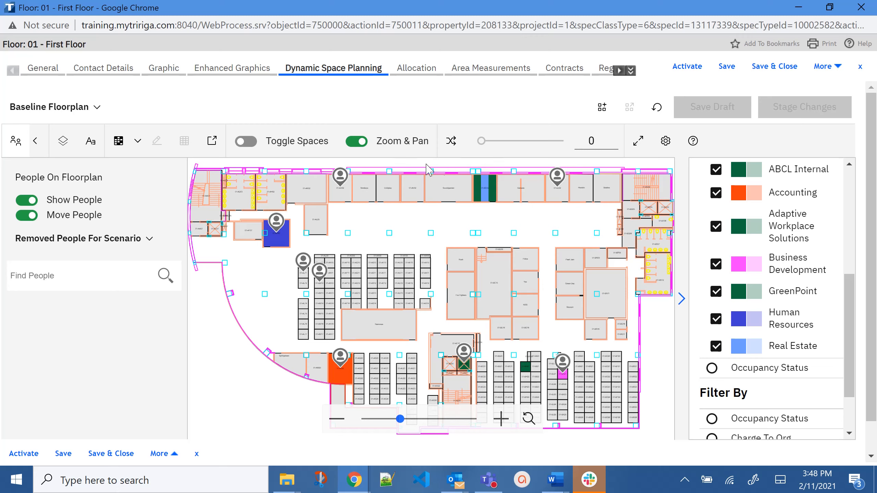
- Use Toggle Spaces to switch the green and blue office's availability, and set the Distance Factor to 72 inches
click(247, 142)
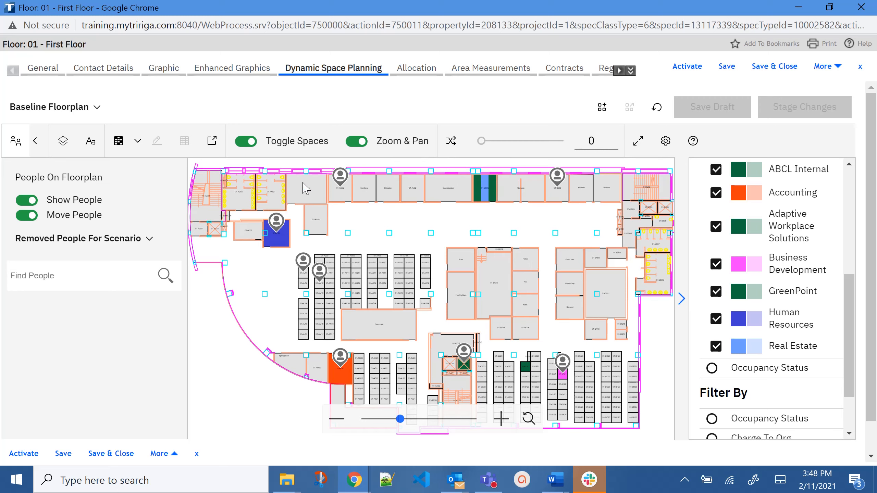
click(494, 192)
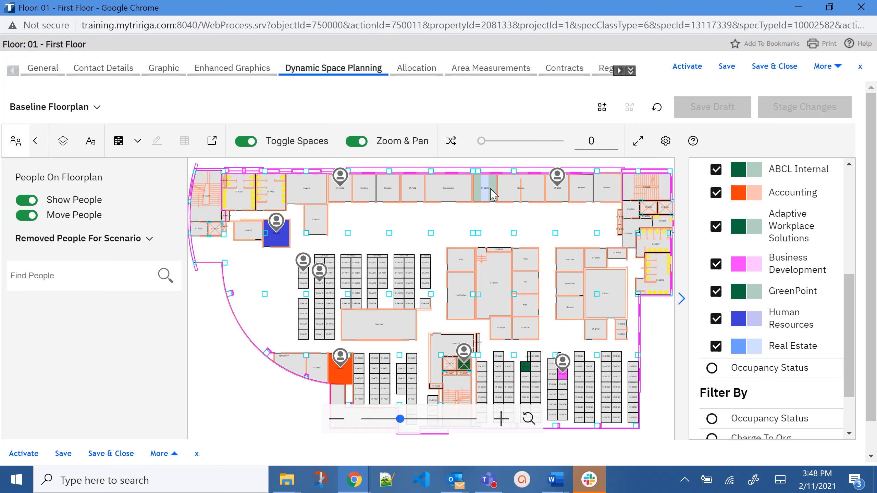
click(246, 141)
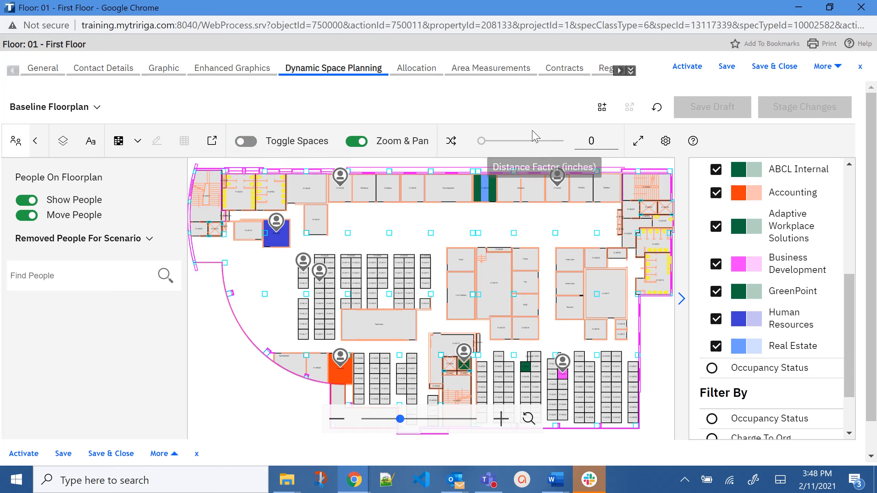
drag(481, 140, 502, 142)
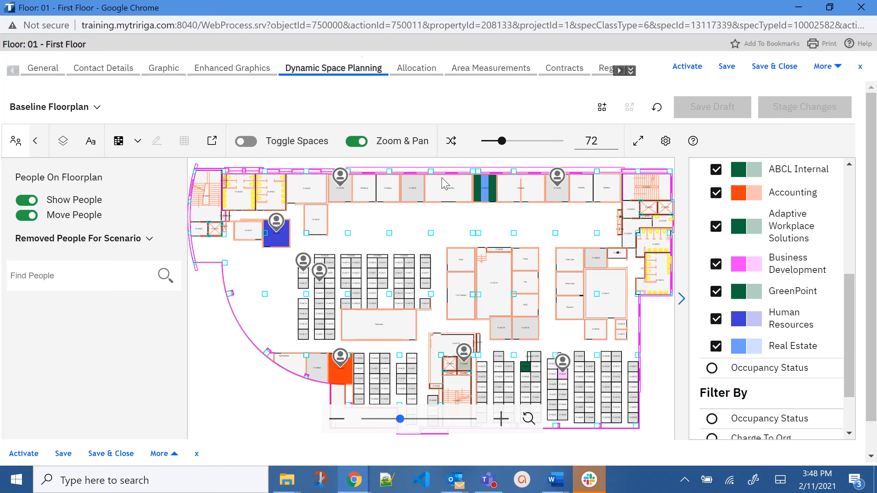
- Review the floor's area overlays and allocations, and its area measurements with the list of all spaces
click(431, 71)
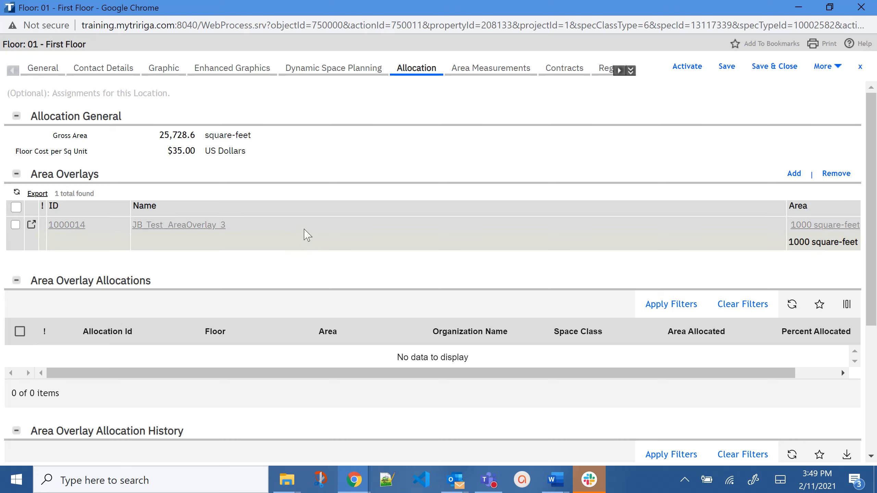
click(497, 71)
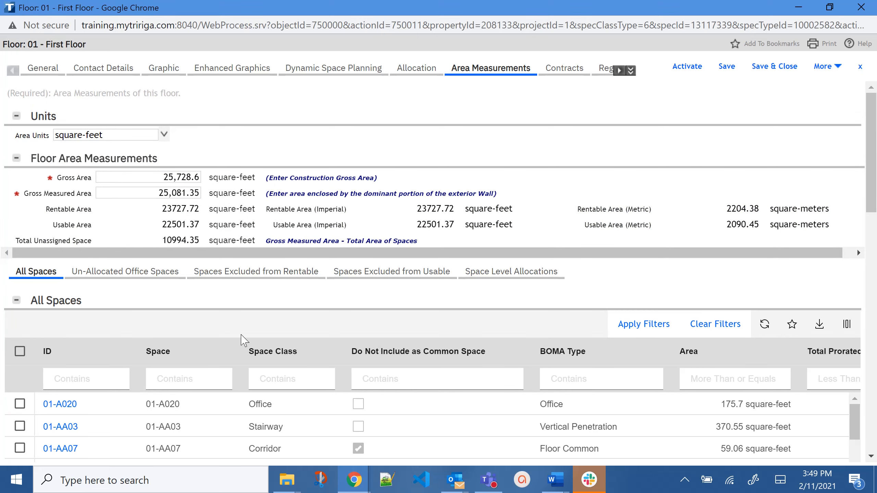
scroll(255, 402, down, 5)
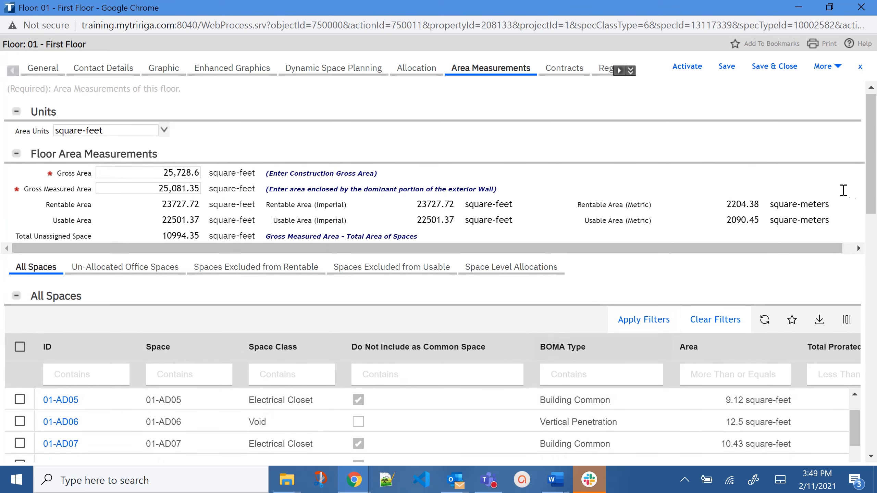
scroll(844, 190, down, 5)
scroll(846, 179, up, 5)
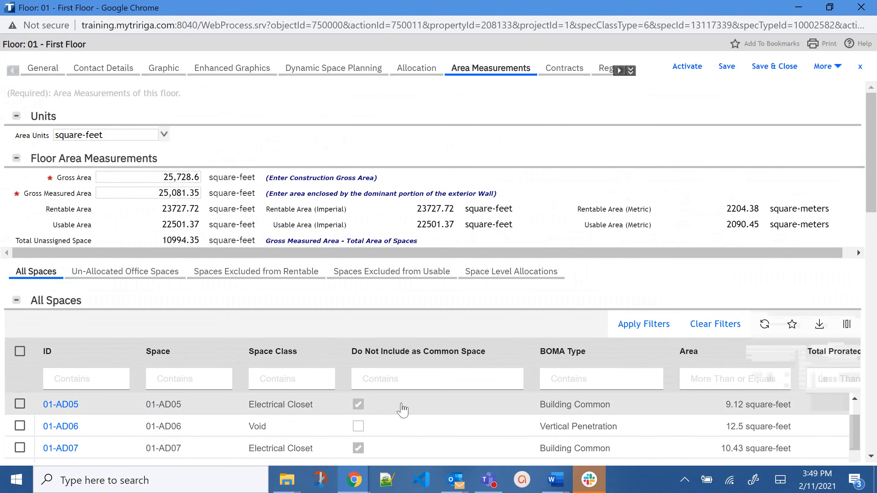
scroll(294, 415, up, 5)
- Open the 01-A020 space record and examine its general details, measurements, space classification and location graphic
click(64, 404)
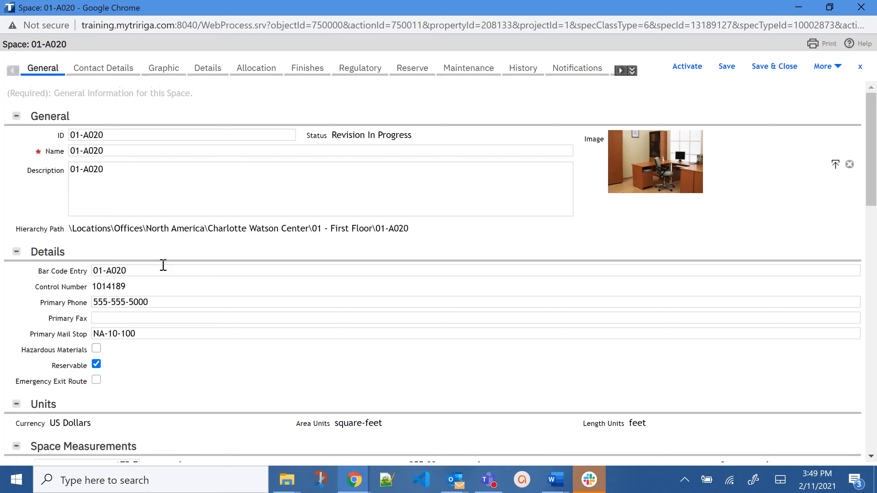
scroll(163, 265, down, 3)
scroll(224, 299, down, 5)
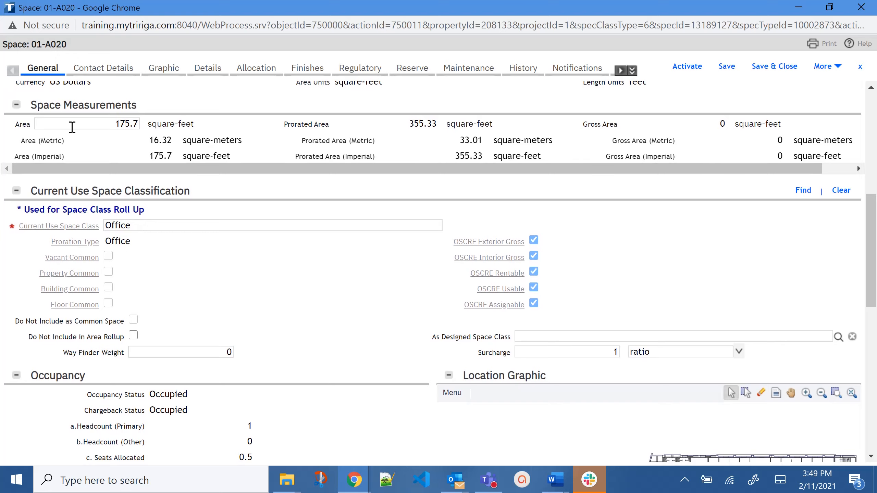
click(164, 71)
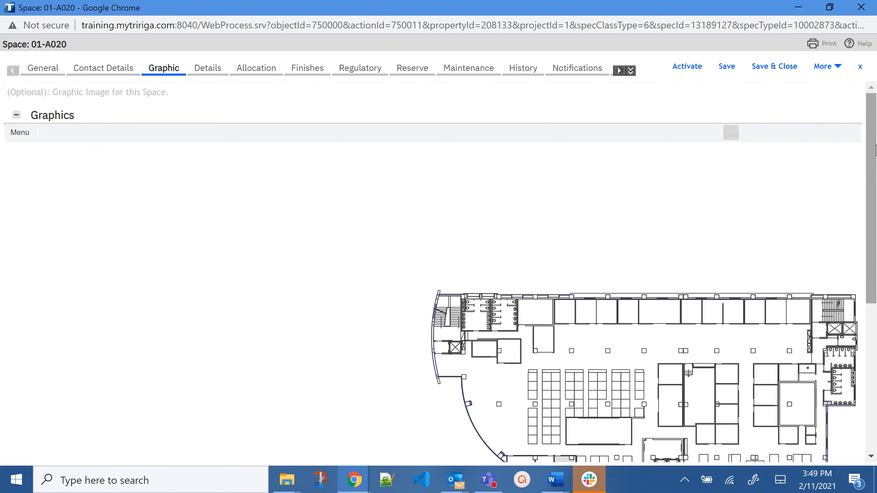
scroll(566, 346, down, 4)
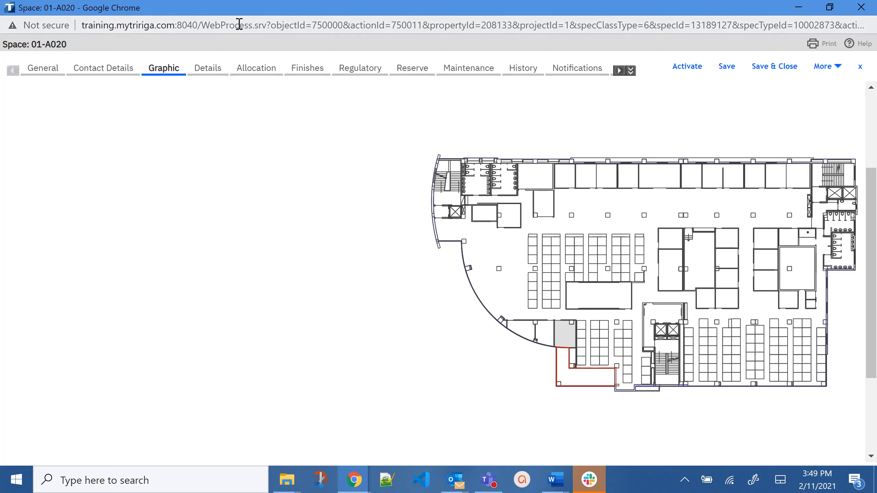
- Review the people and assets assigned to space 01-A020, and its occupancy and chargeback allocations
click(208, 67)
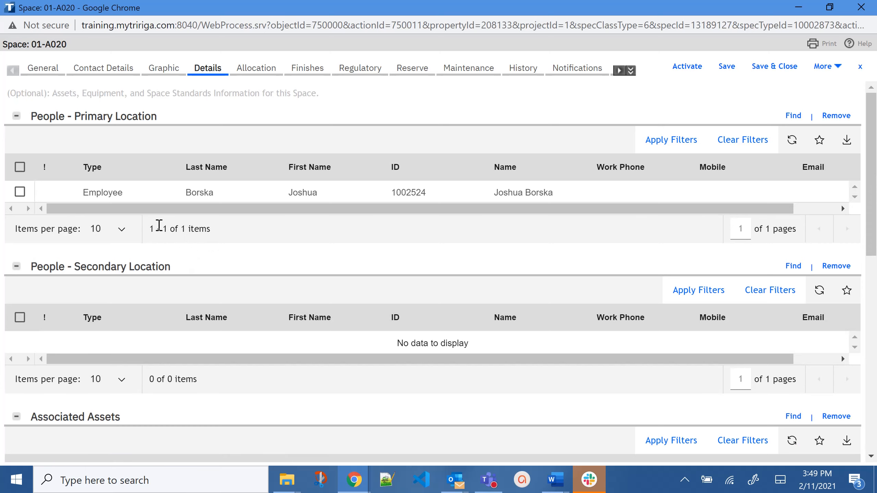
scroll(260, 220, down, 2)
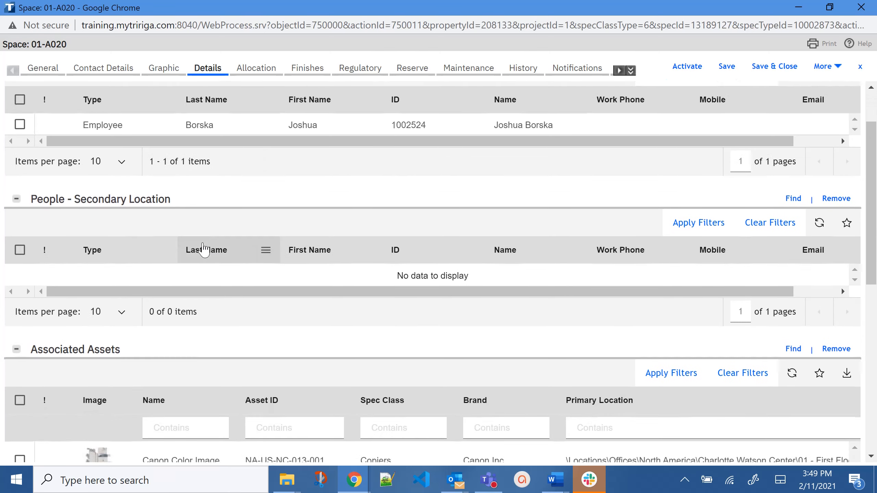
scroll(205, 249, up, 2)
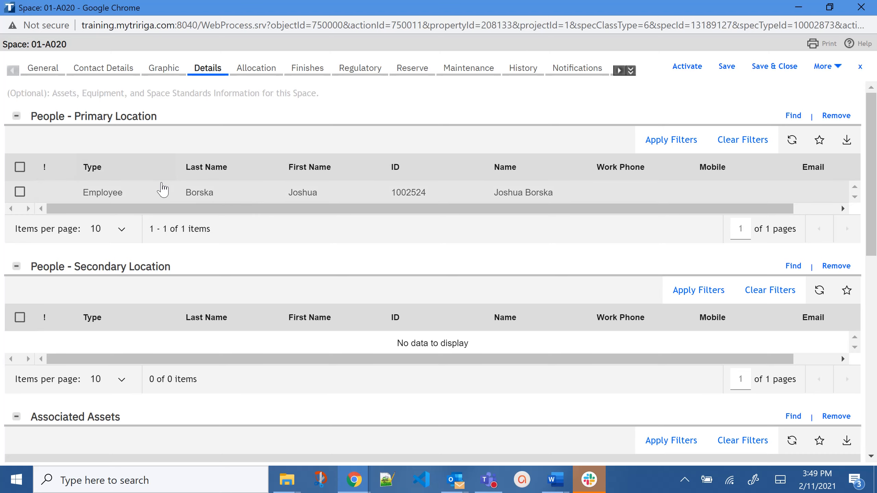
scroll(221, 260, down, 6)
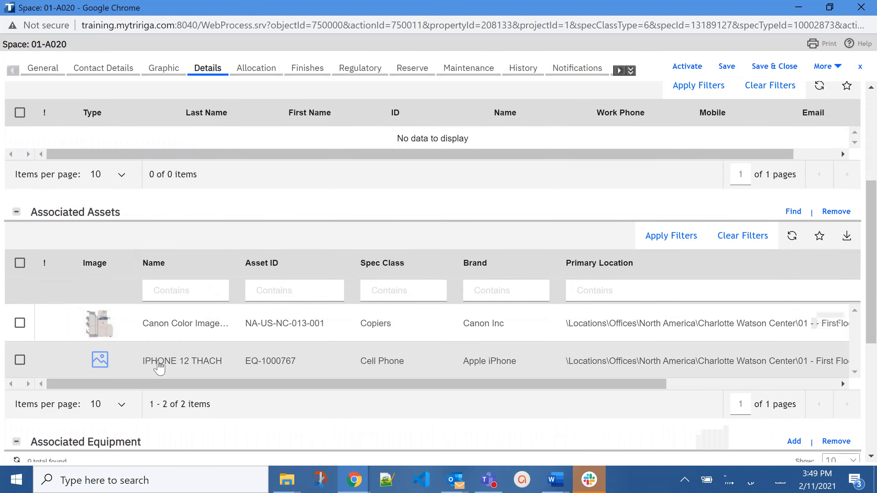
click(256, 71)
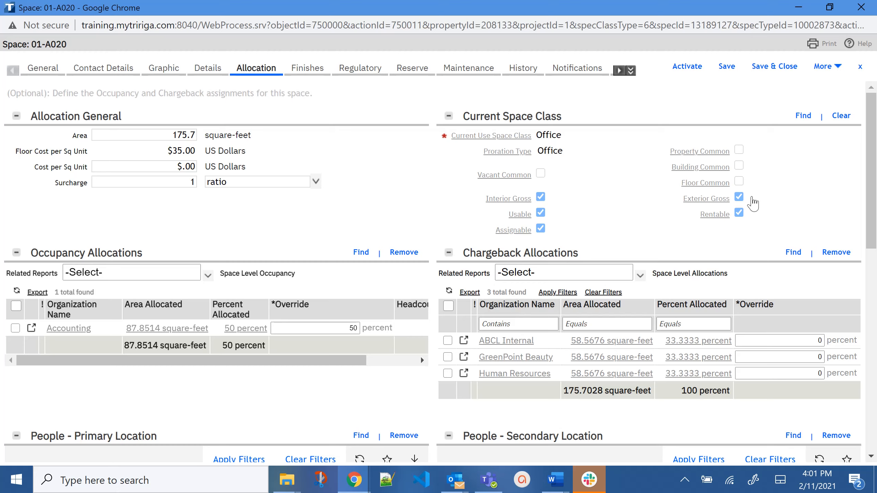
- Return to the main TRIRIGA window and open the stack plan "test stack 10" for the Charlotte Watson Center
click(798, 13)
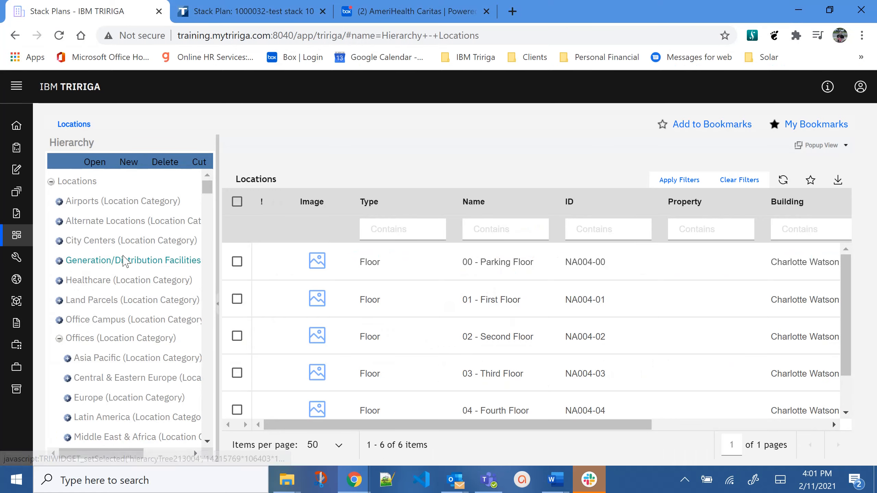
mouse_move(19, 240)
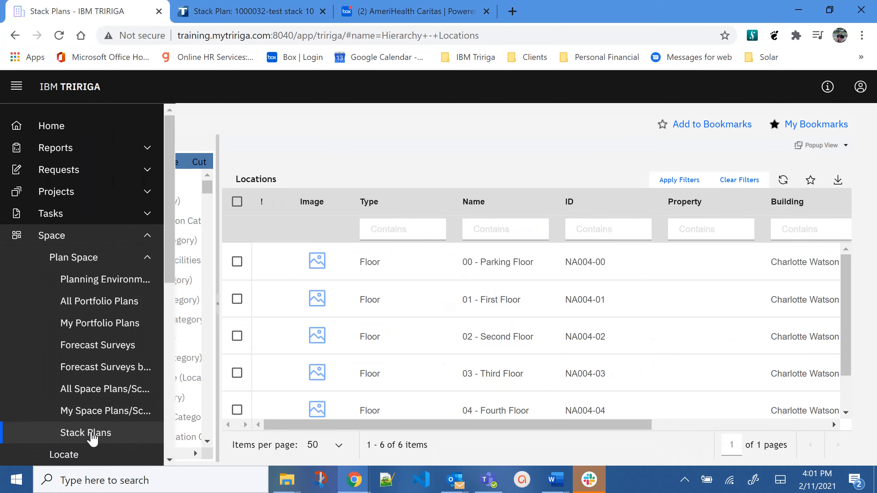
click(88, 435)
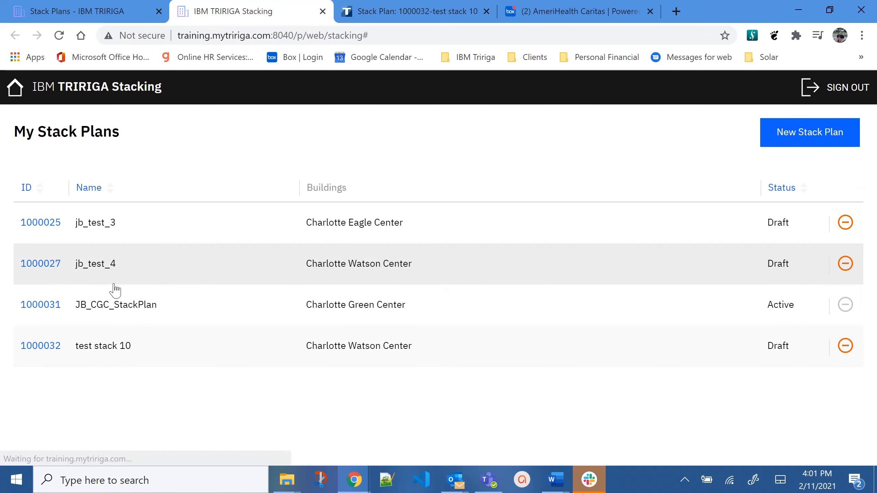
click(121, 346)
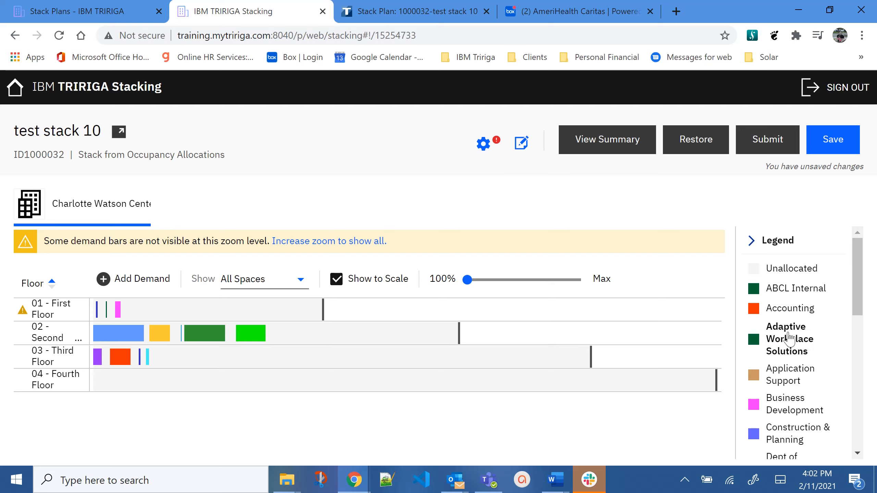
- Review the space and area details of the Accounting demand bar on the third floor
mouse_move(118, 358)
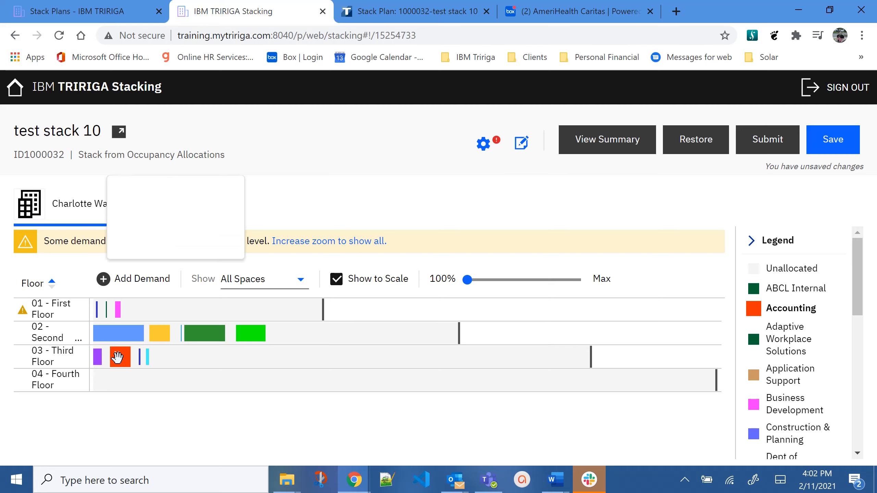
scroll(276, 253, down, 1)
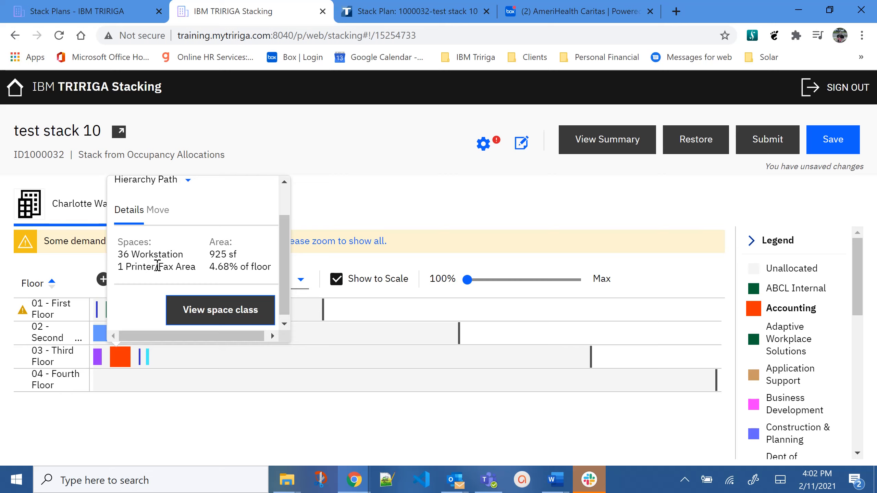
click(347, 218)
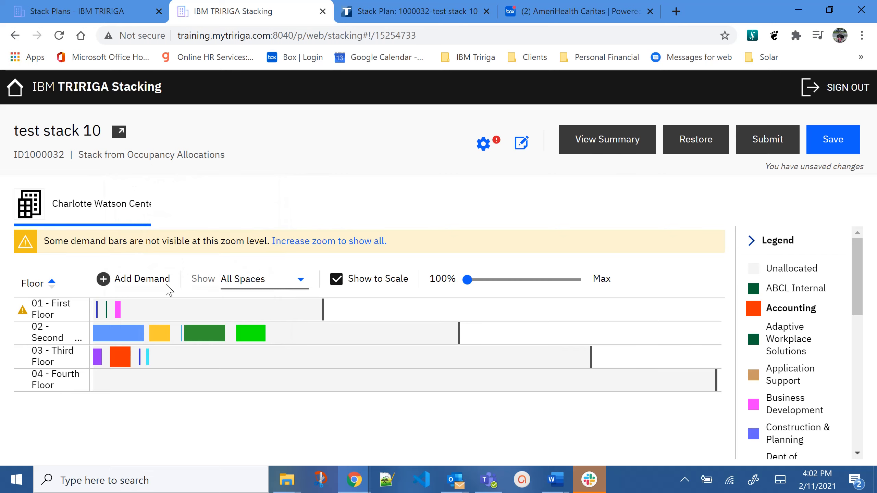
- Move the Legal demand bar from the third floor to the first floor in the stack plan
drag(466, 284, 508, 284)
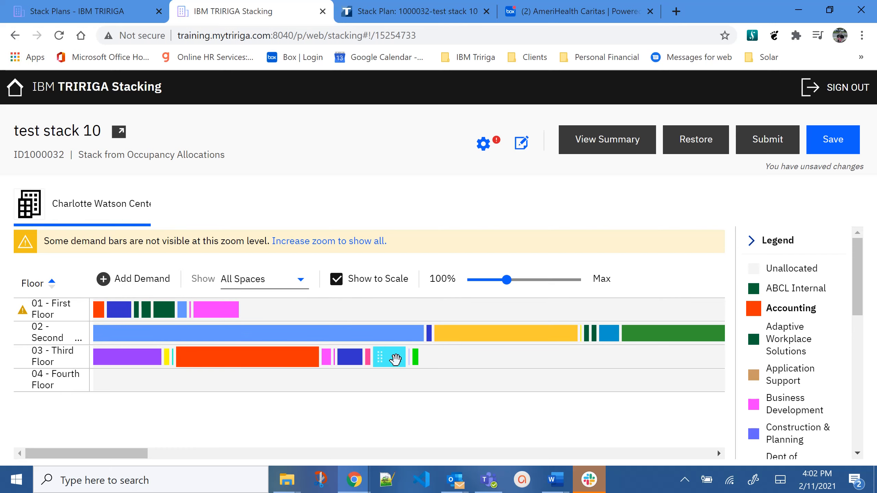
drag(395, 359, 272, 310)
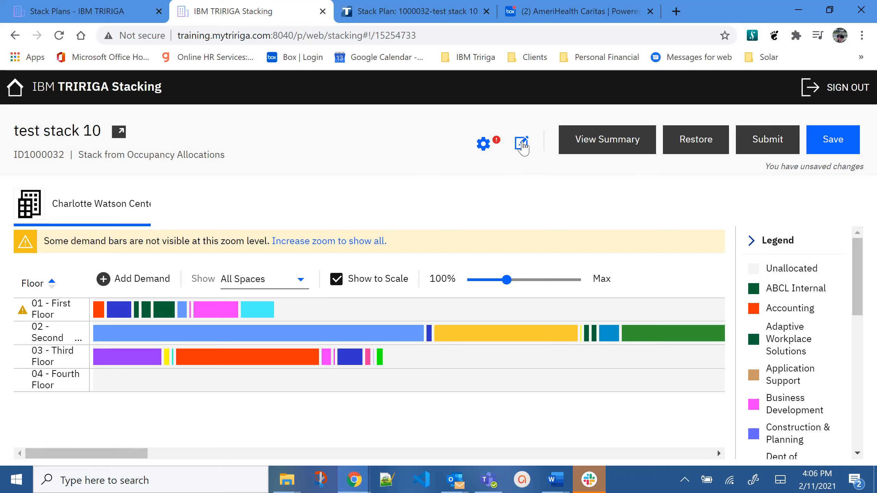
- Open the stack plan's summary and review the full list of planning move items
click(522, 145)
click(674, 118)
click(626, 140)
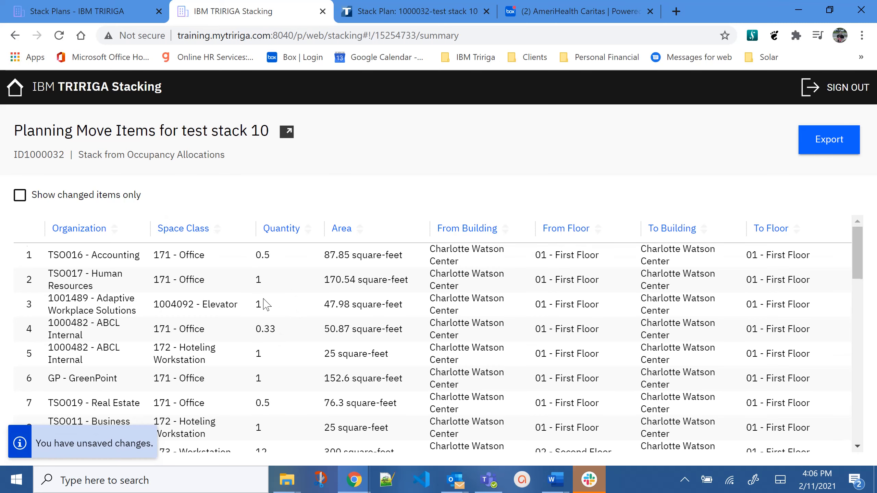
scroll(266, 304, down, 20)
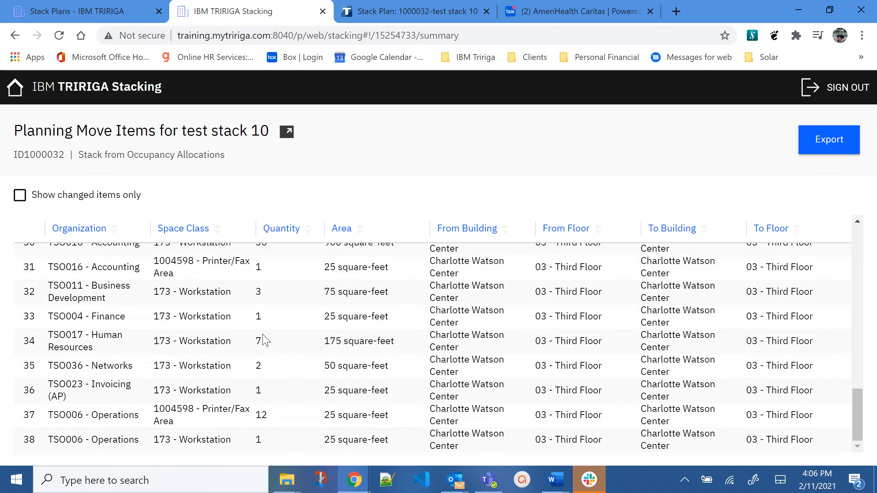
scroll(321, 334, up, 20)
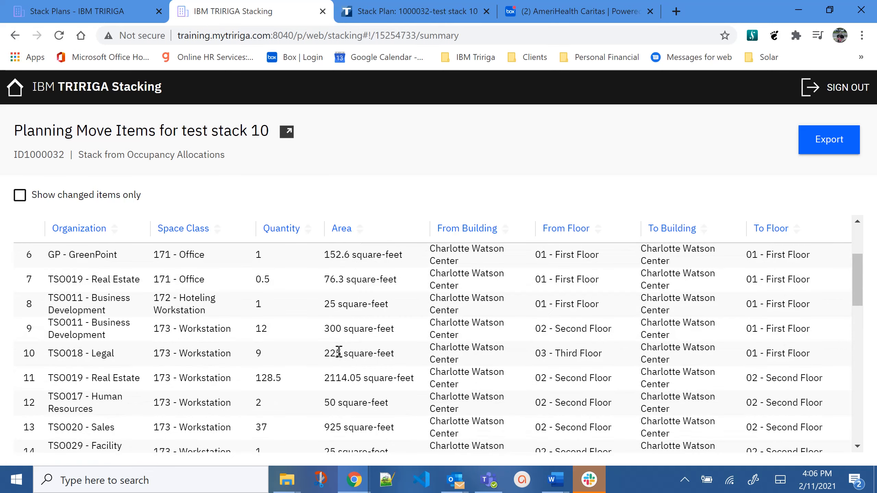
- Limit the summary to changed items to review the moves, restore the full list and return to the stack plan
click(19, 195)
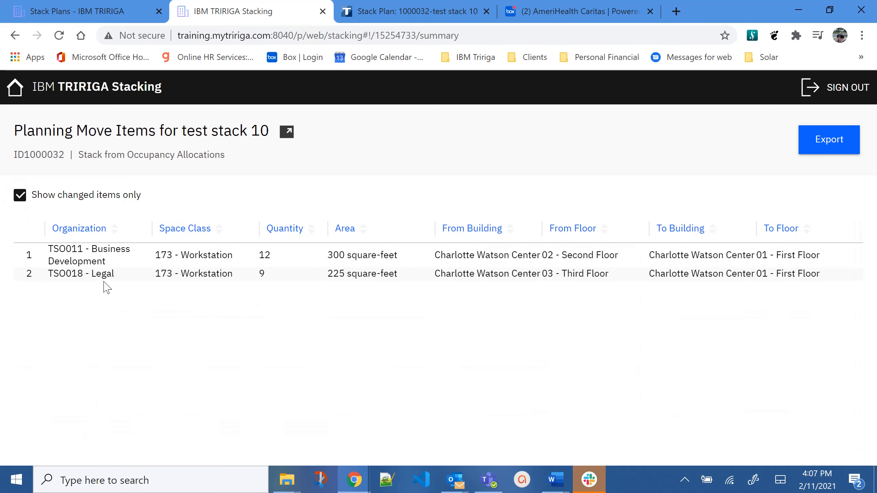
click(20, 195)
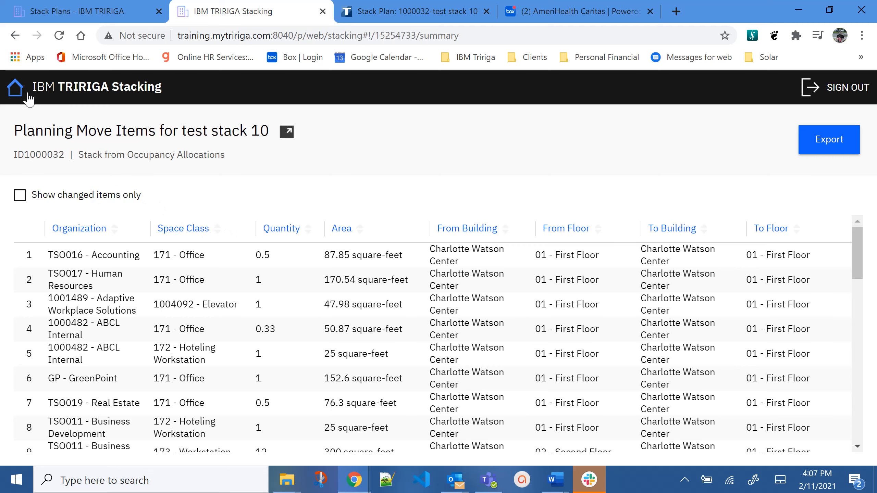
click(15, 36)
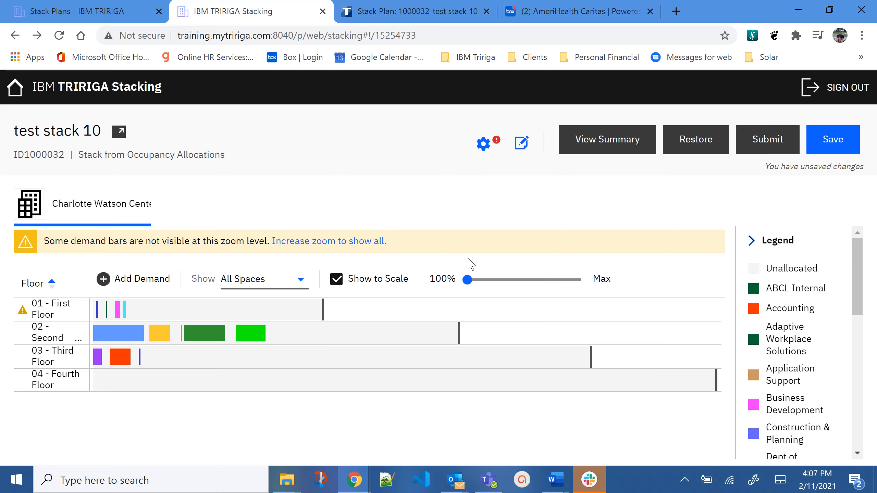
click(685, 480)
click(657, 451)
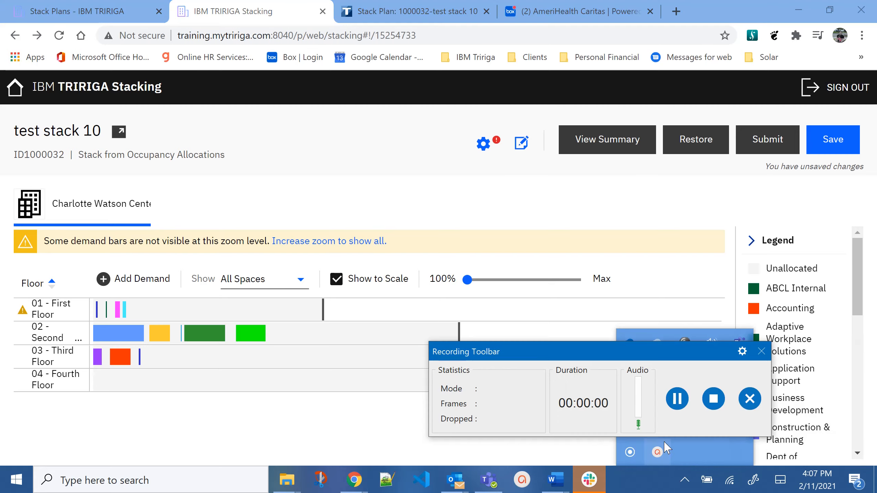